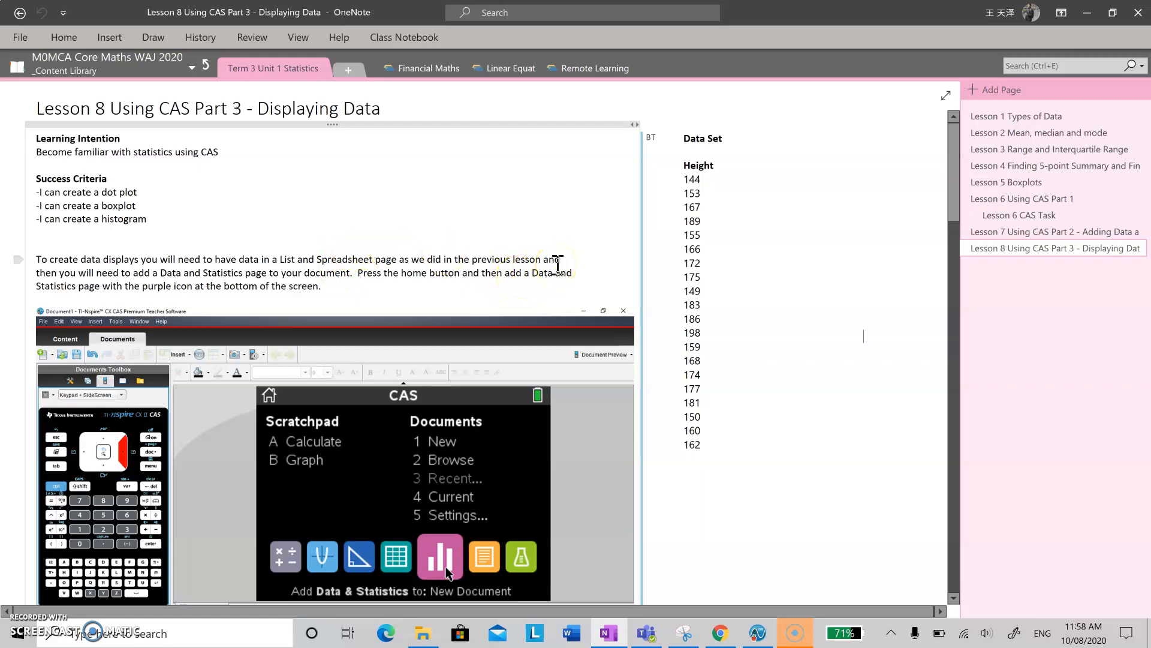
Highlight the Height data set on the lesson page to review its values.
click(686, 138)
drag(686, 138, 700, 451)
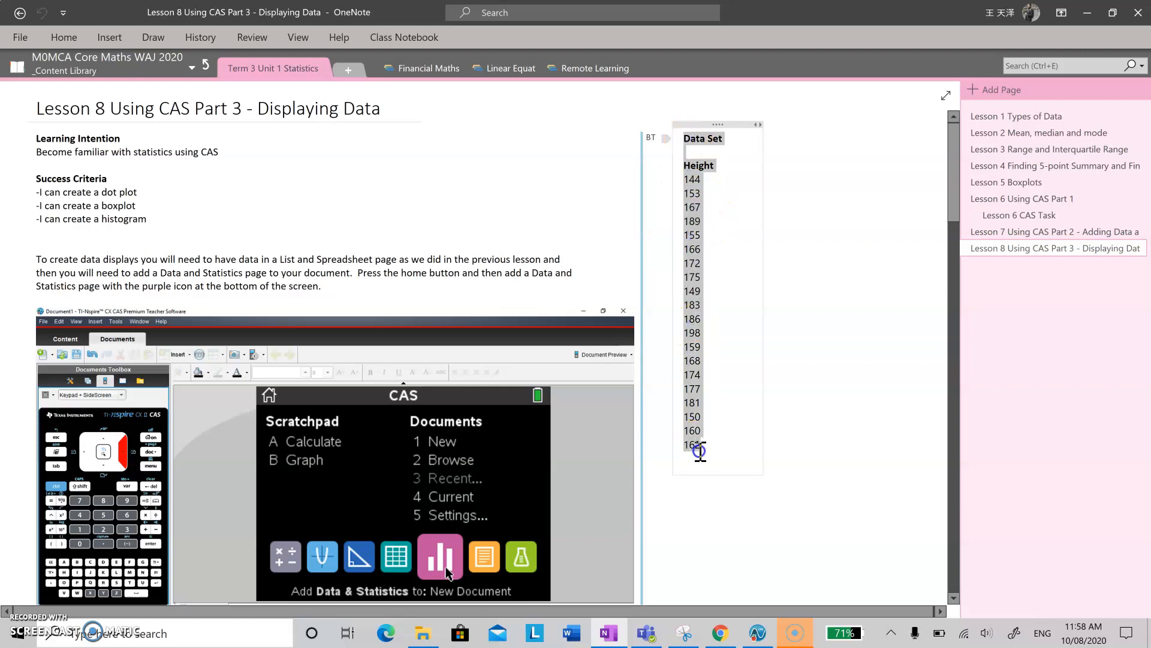
click(812, 474)
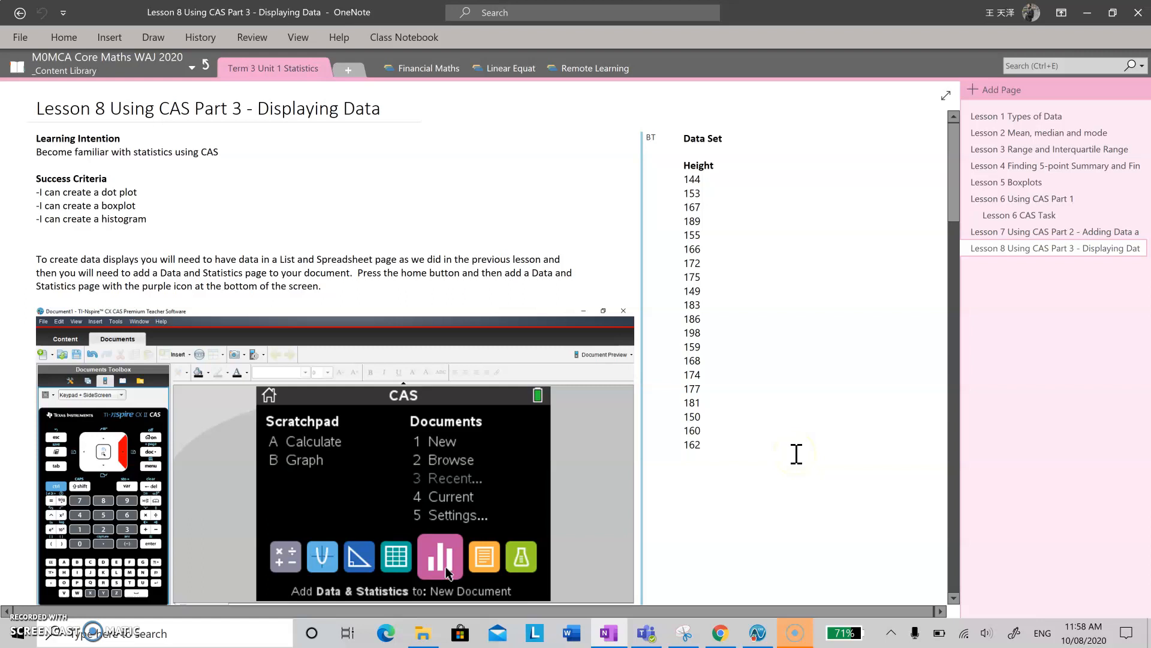
Switch to TI-Nspire CX CAS and start a new document with a Lists & Spreadsheet page, without saving the open document.
click(767, 640)
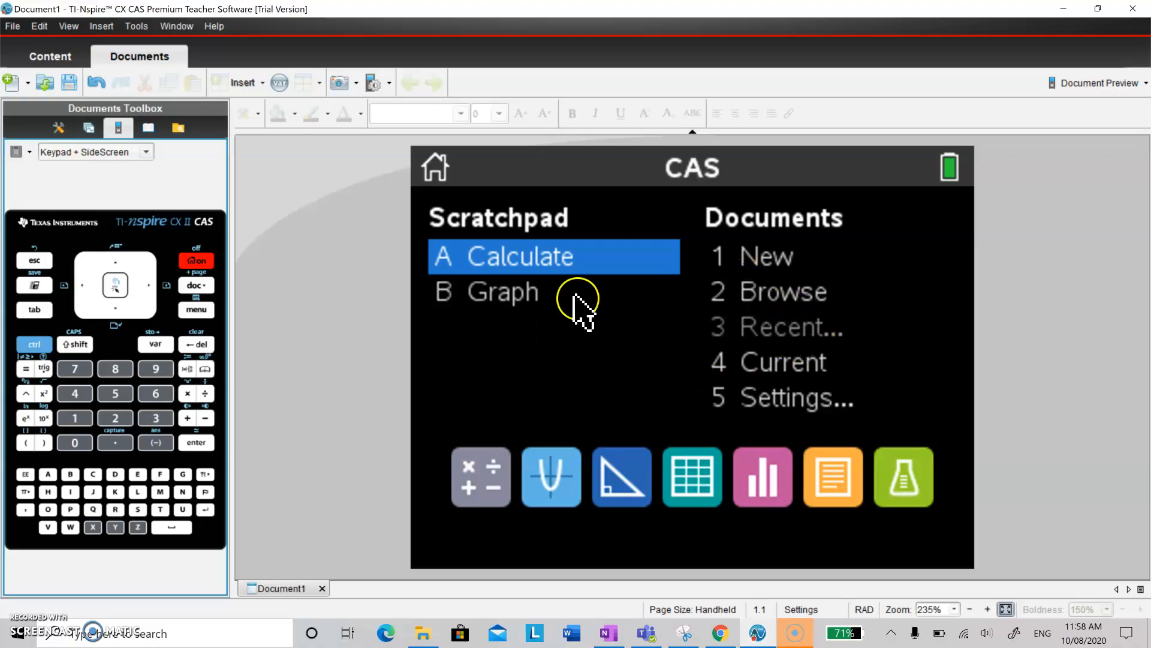
click(759, 257)
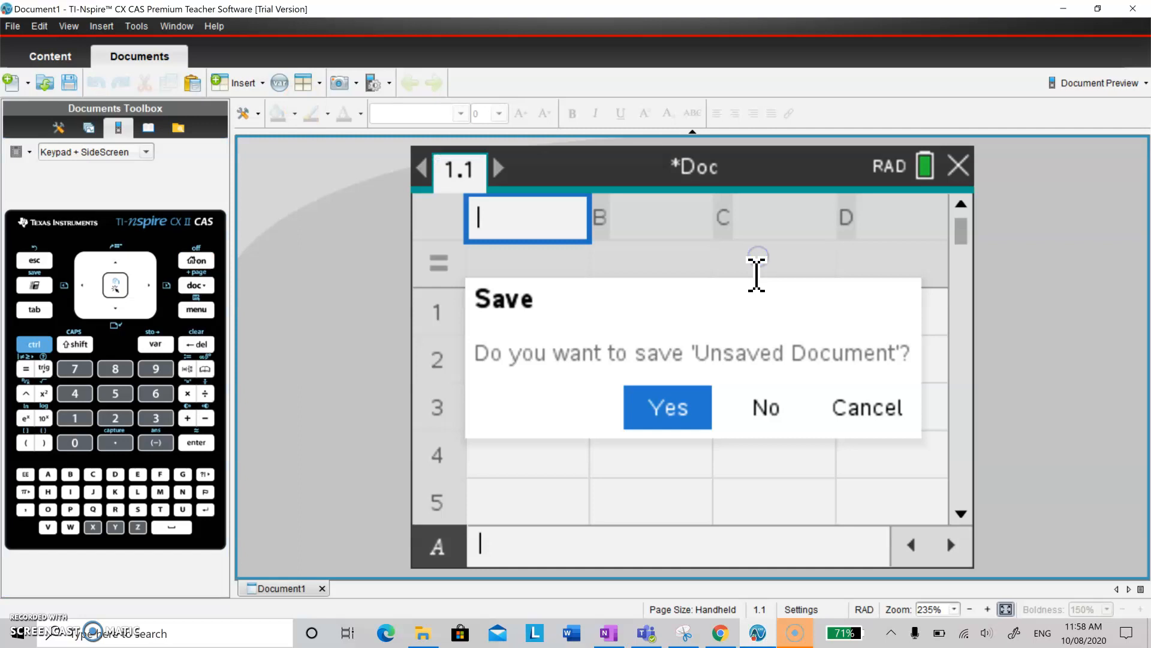
click(763, 408)
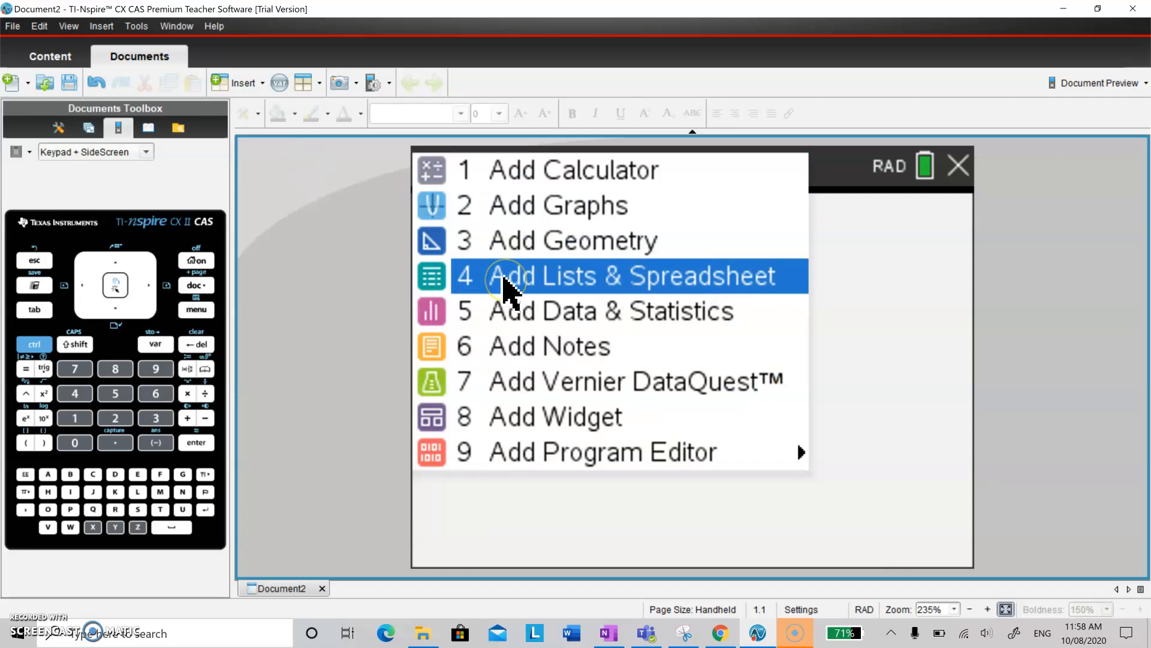
click(587, 279)
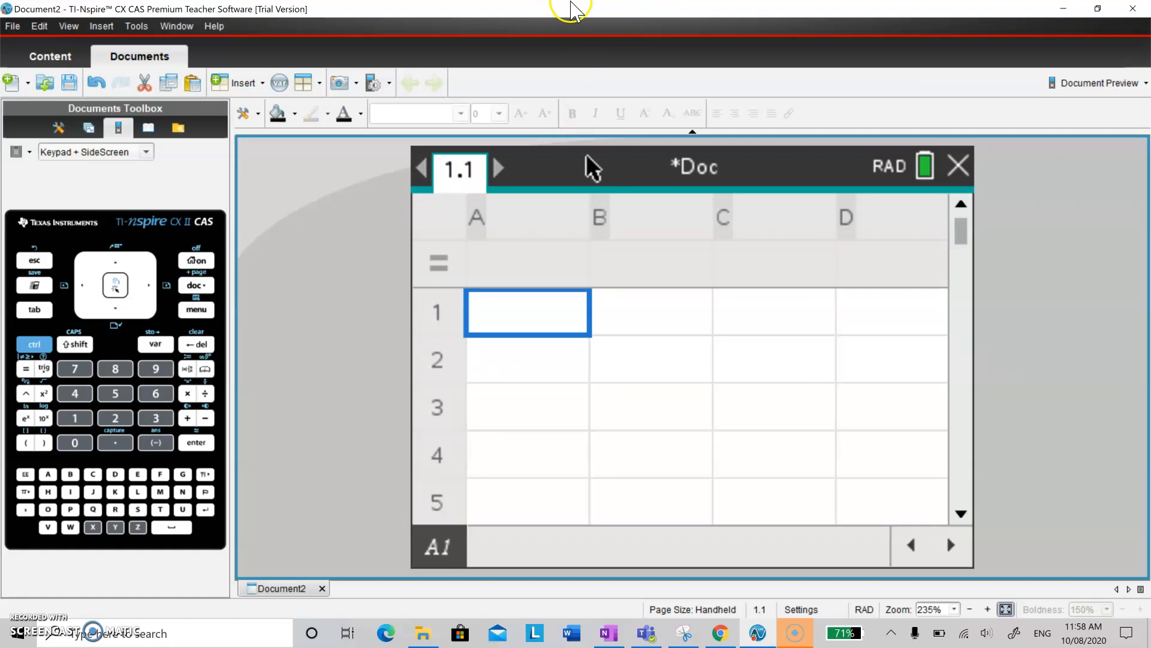
Arrange the TI-Nspire window side by side with the OneNote page that holds the data set.
drag(563, 9, 5, 65)
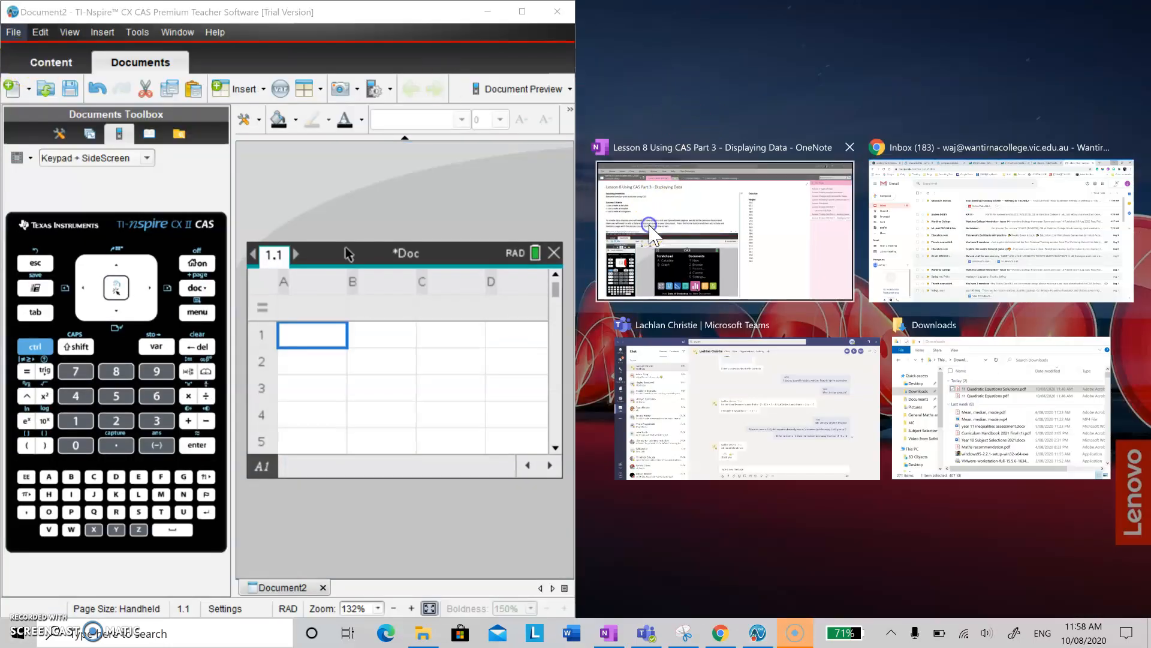
click(648, 243)
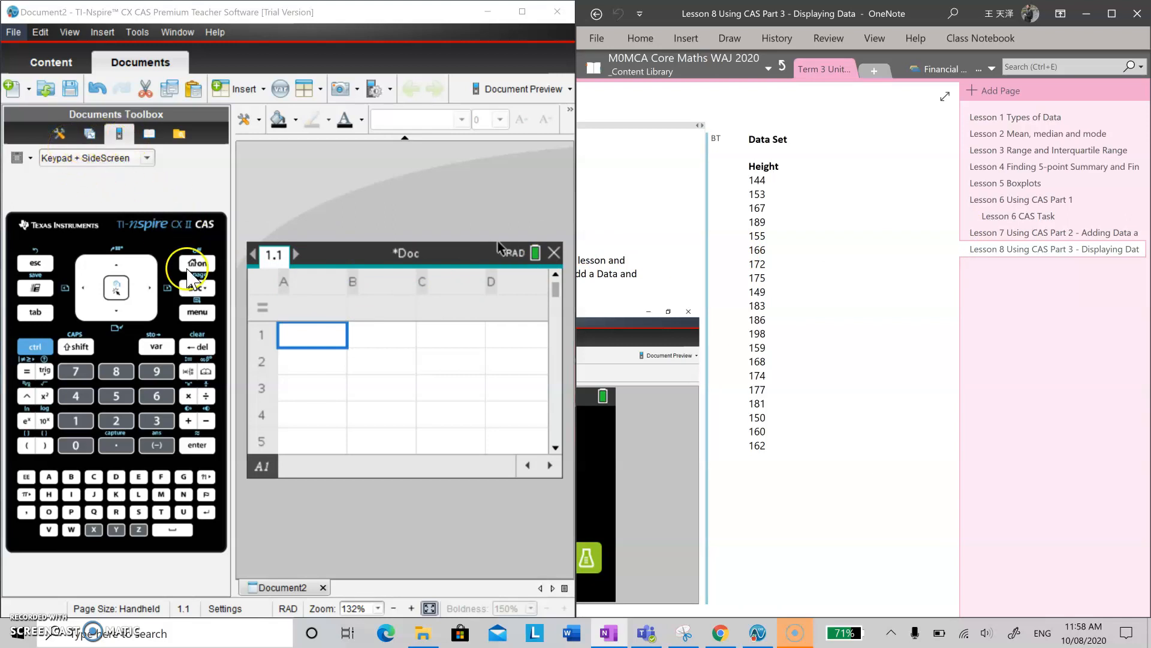
click(61, 134)
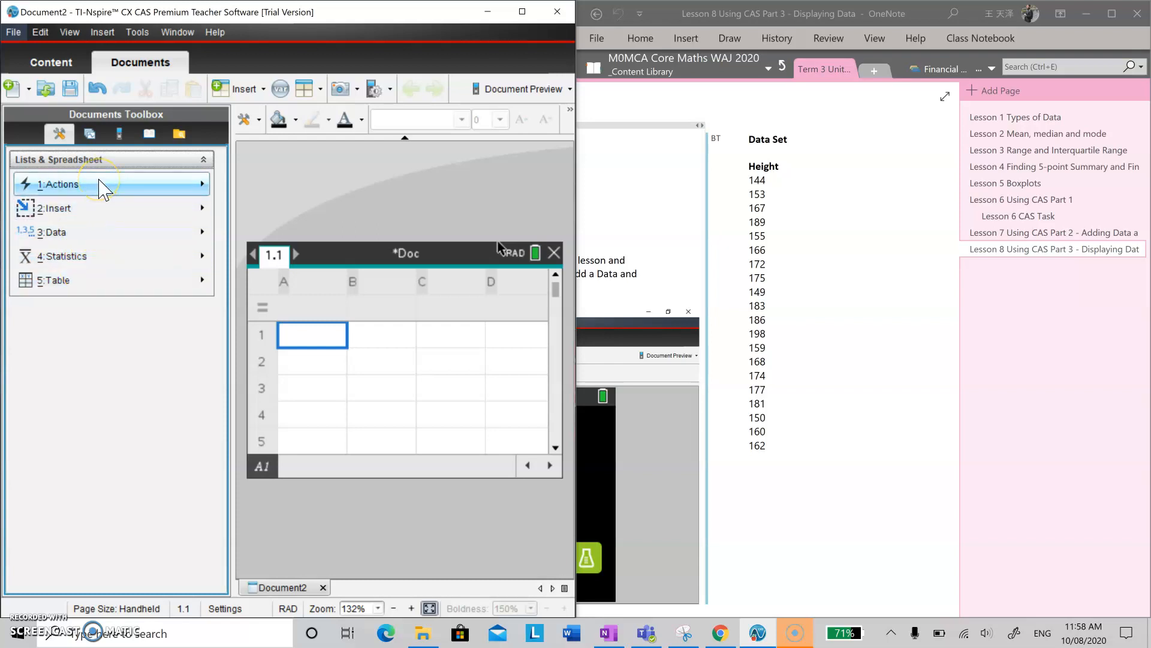
click(123, 140)
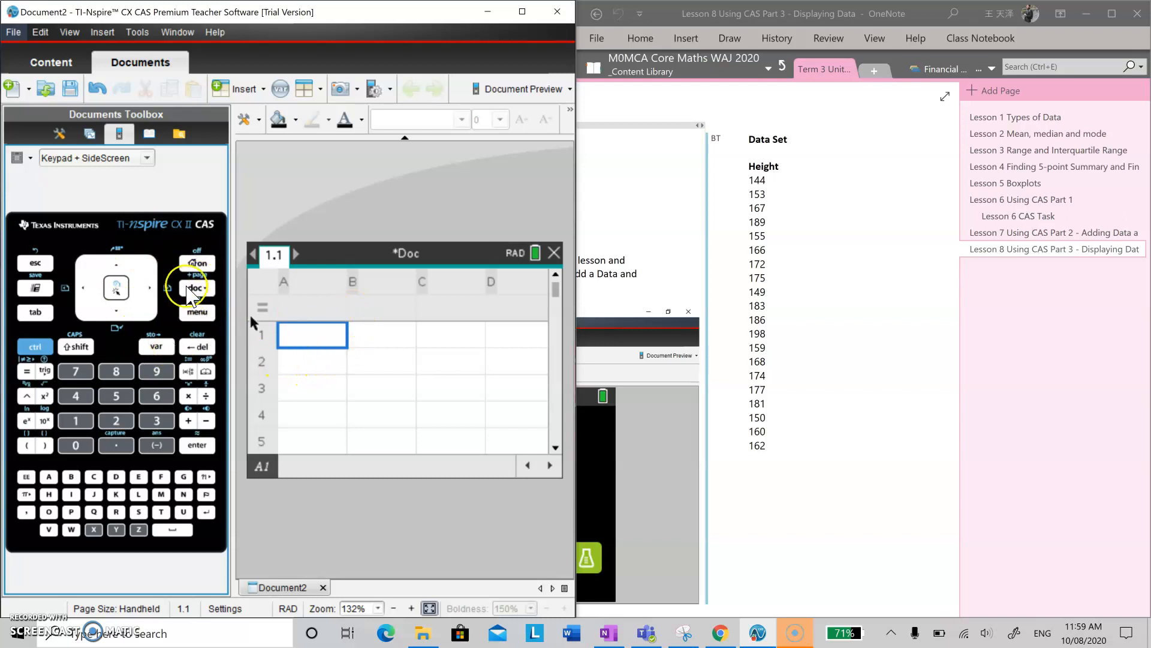
Name column A height and enter 144, 153, 167 and 189 in cells A1 to A4.
click(327, 288)
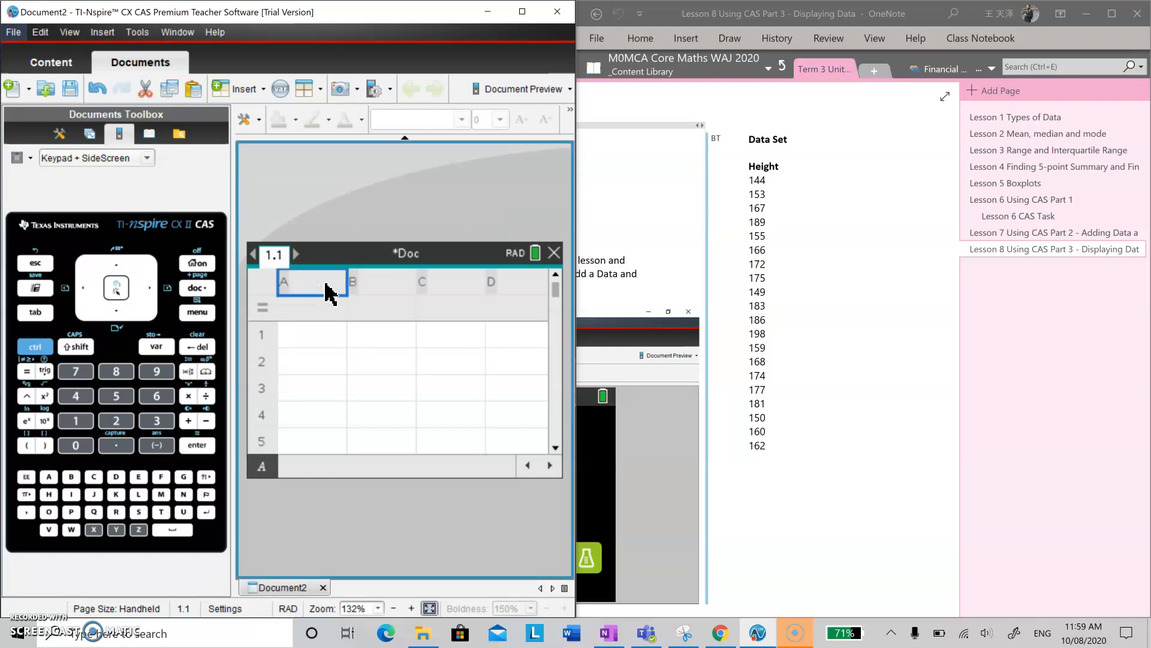
text(height)
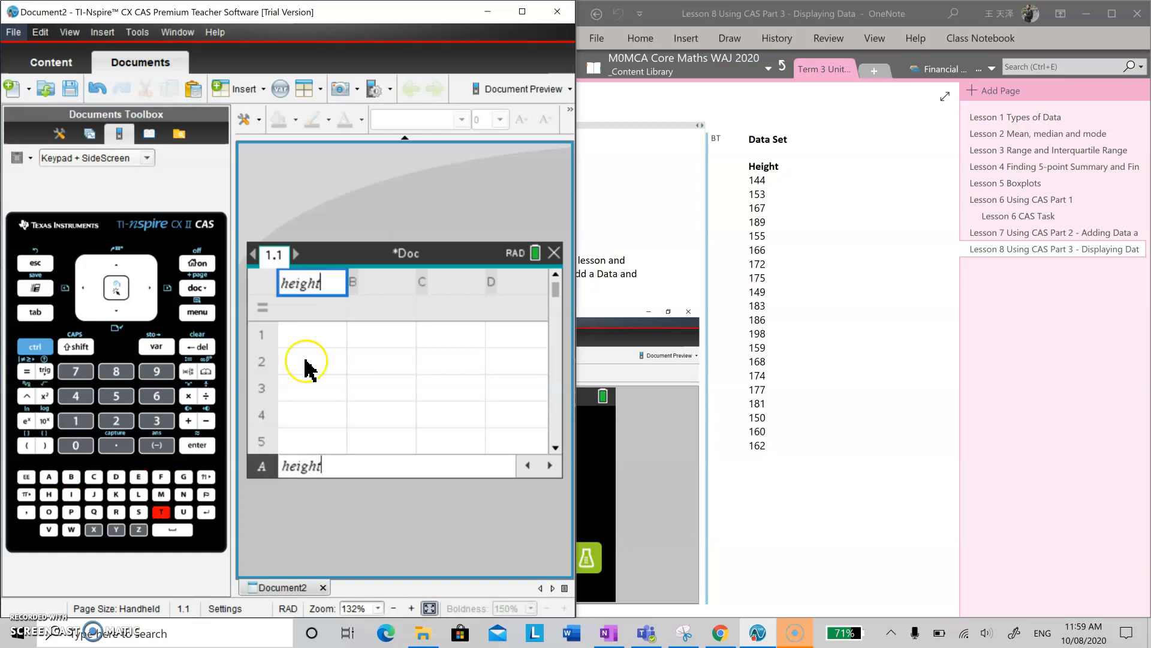
click(311, 340)
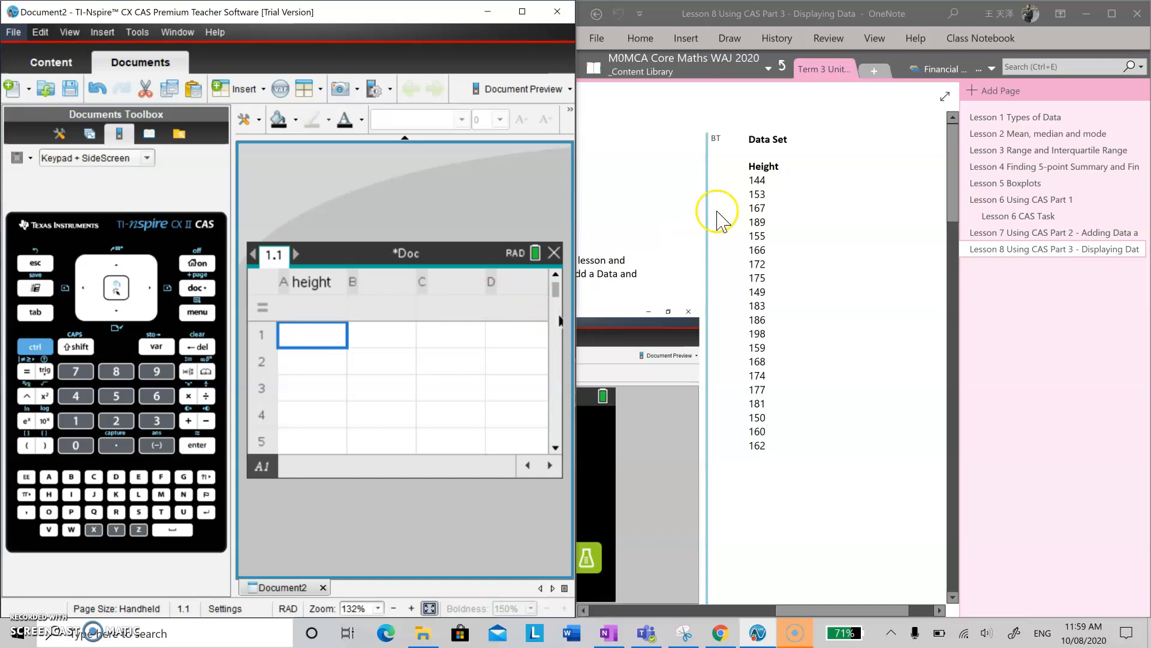
text(144)
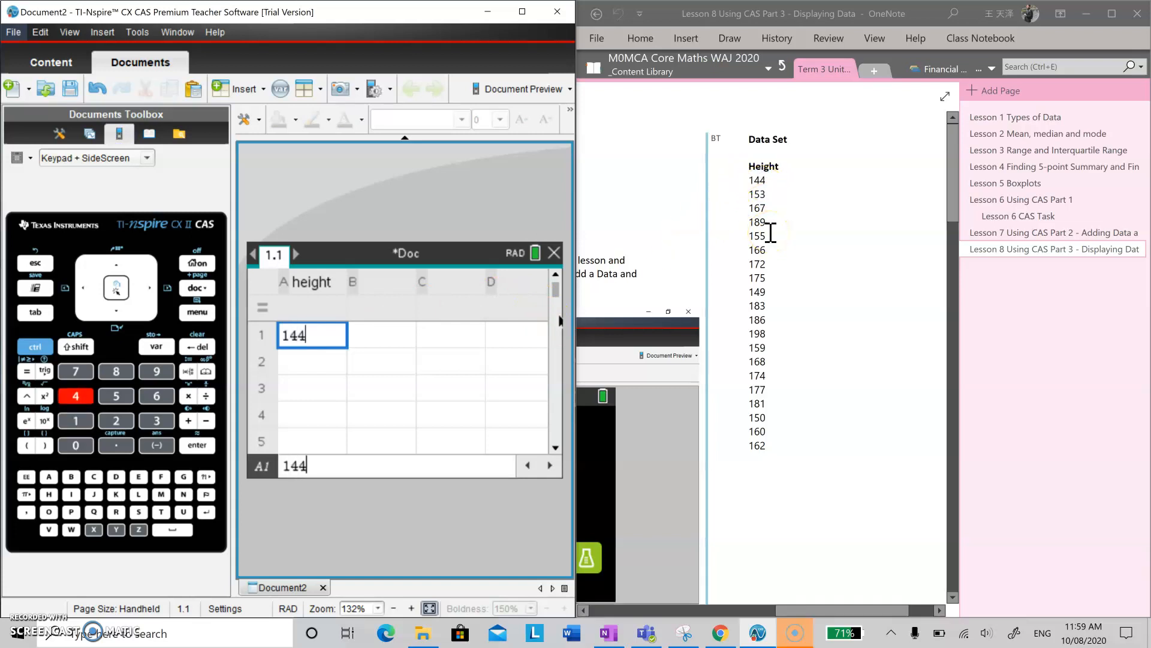
key(Return)
text(153)
key(Return)
text(167)
key(Return)
text(189)
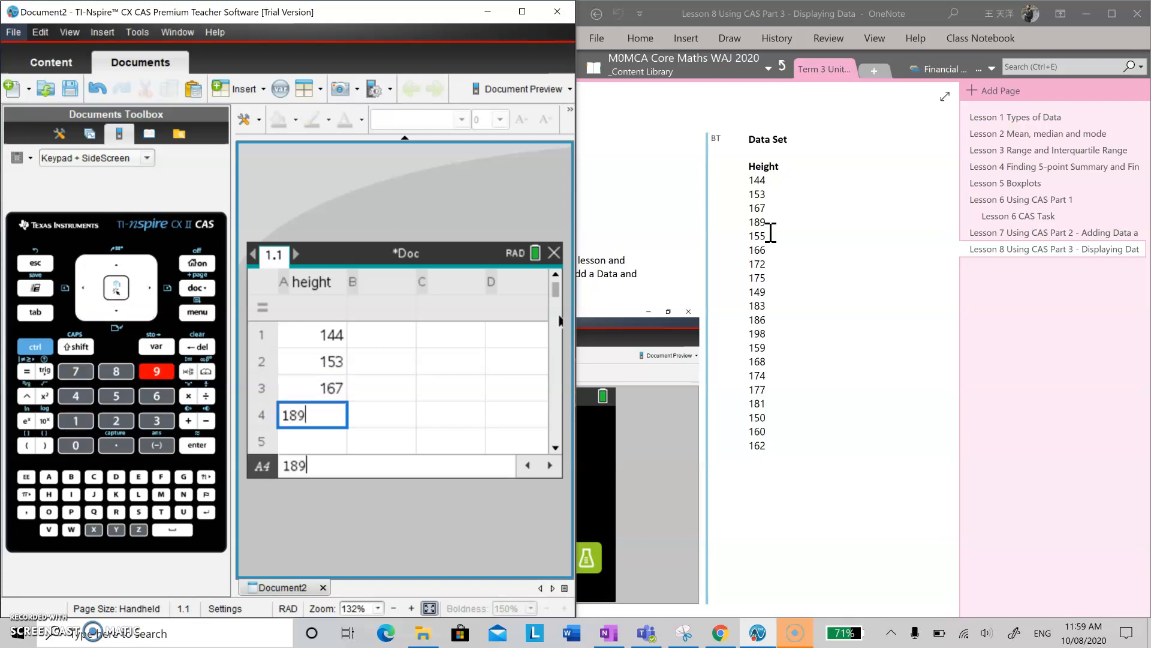
key(Return)
Enter the heights 155, 166, 172, 175 and 149 in cells A5 to A9.
text(155)
key(Return)
text(166)
key(Return)
text(172)
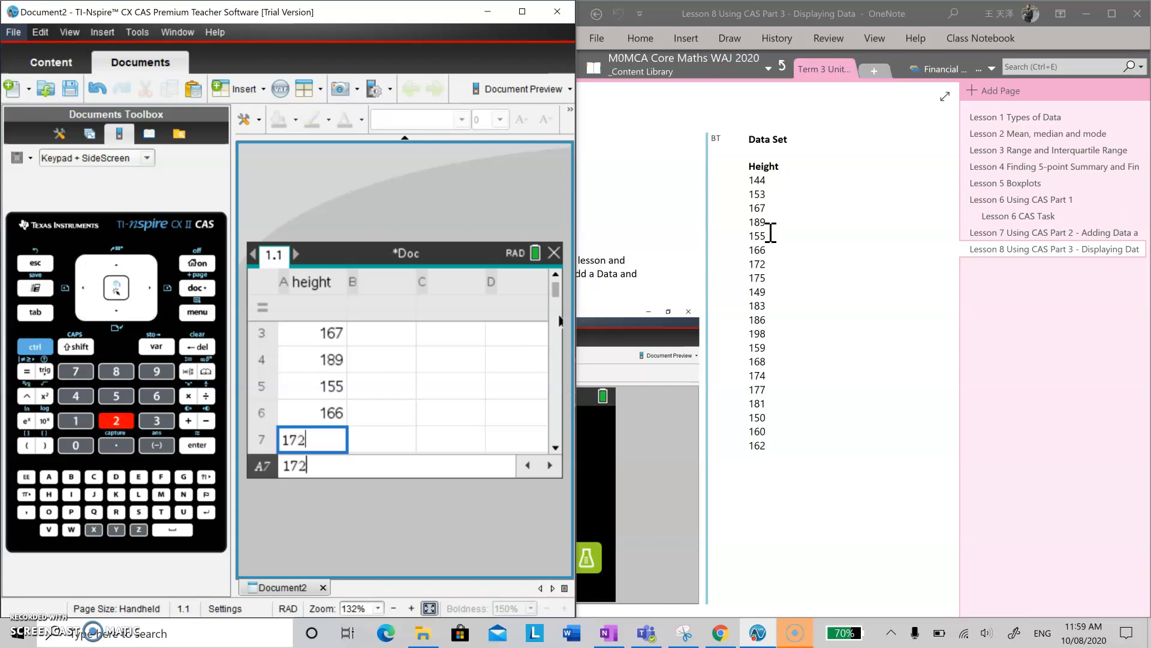
key(Return)
text(175)
key(Return)
text(149)
key(Return)
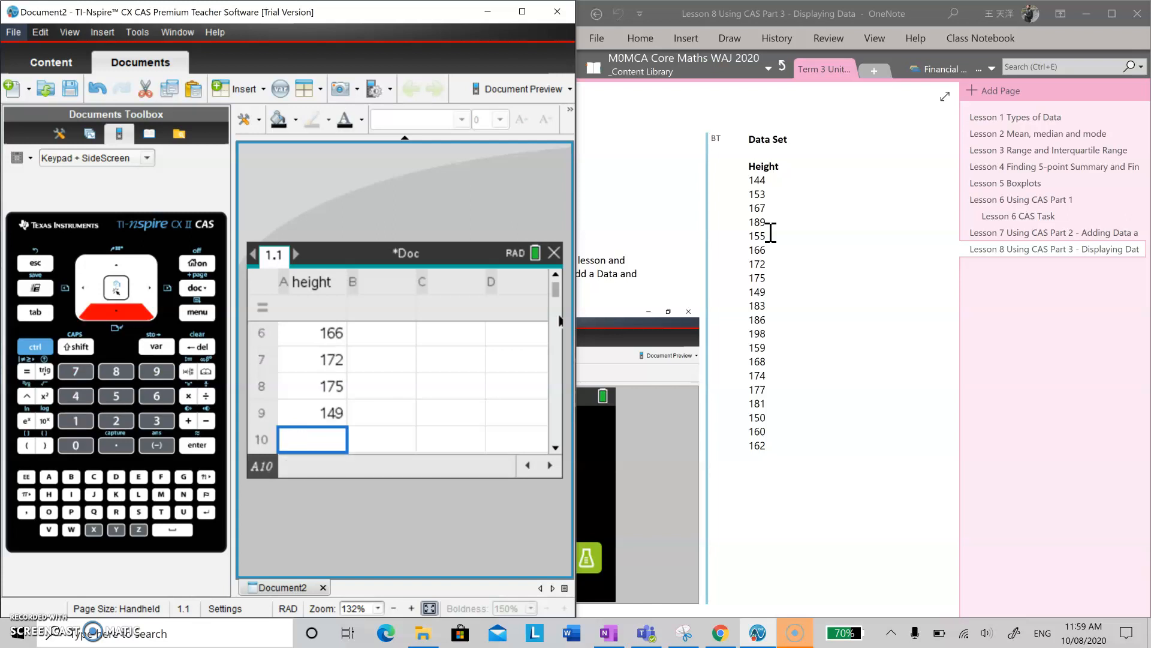
Enter the heights 183, 186, 198, 159 and 168 in cells A10 to A14.
text(183)
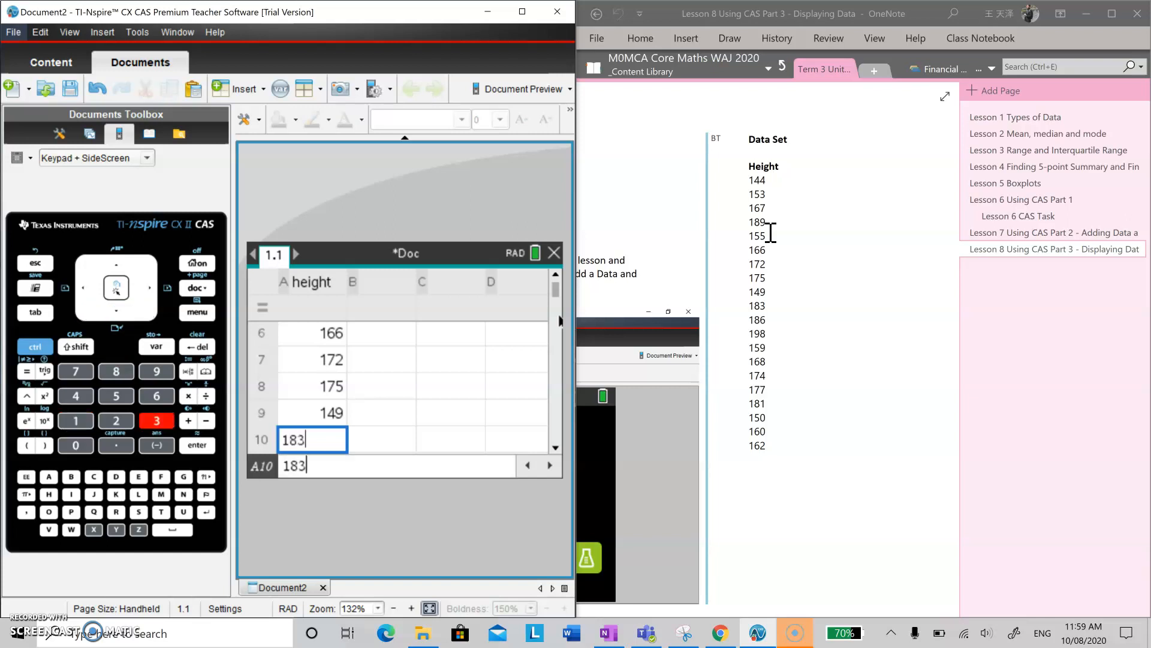
key(Return)
text(186)
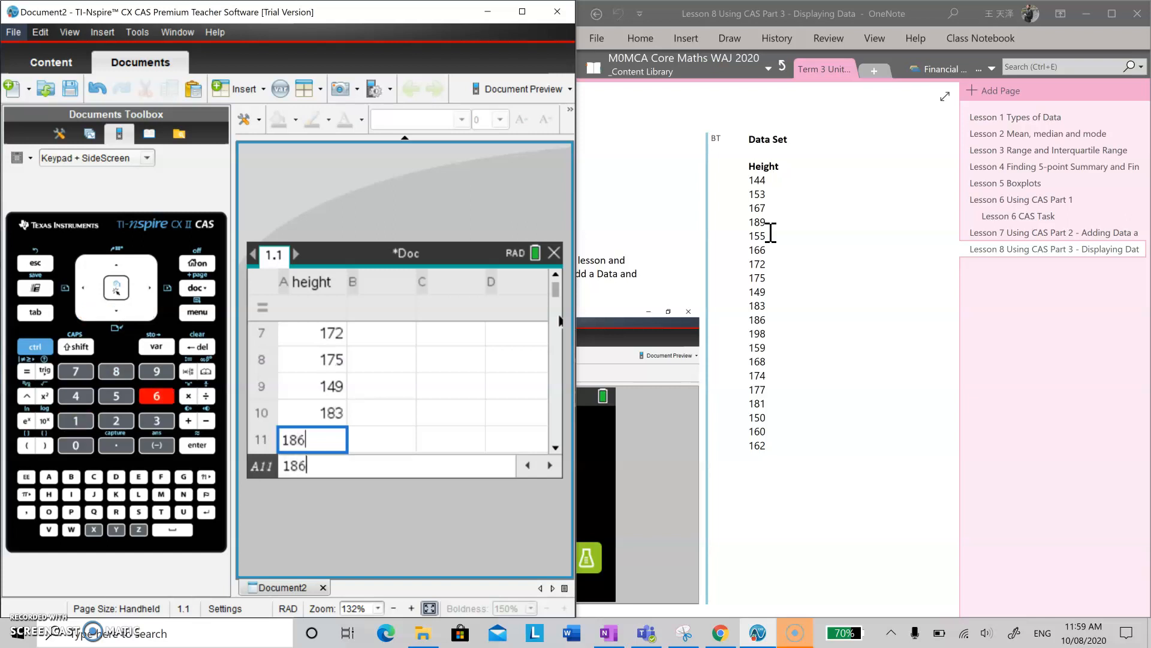
key(Return)
text(198)
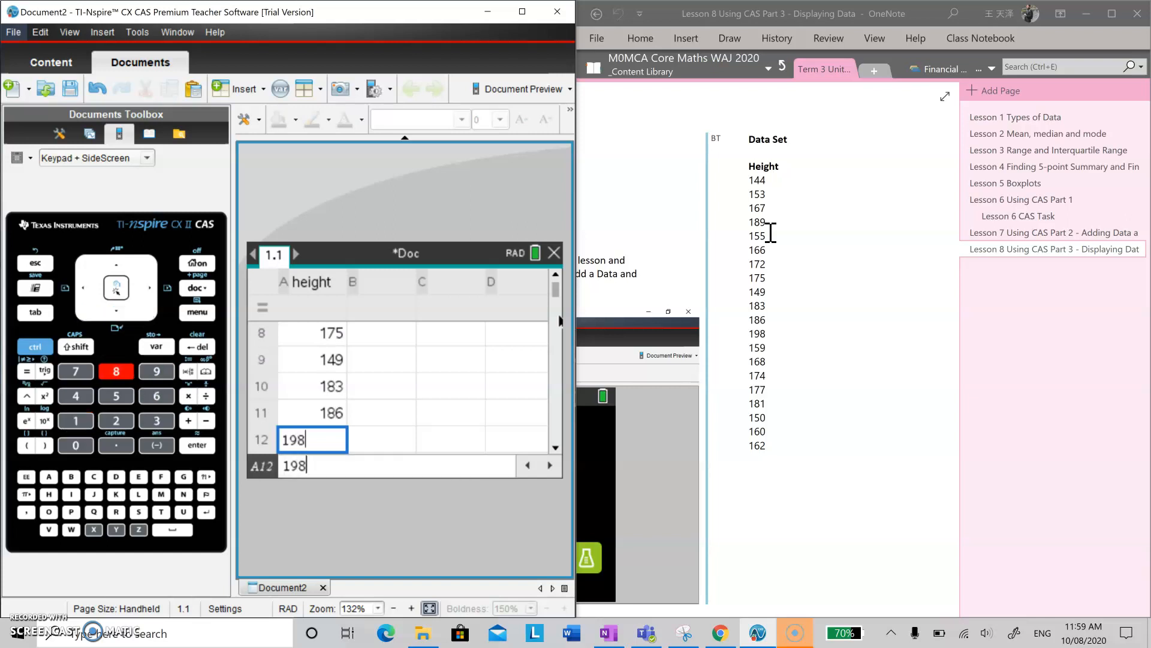
key(Return)
text(15)
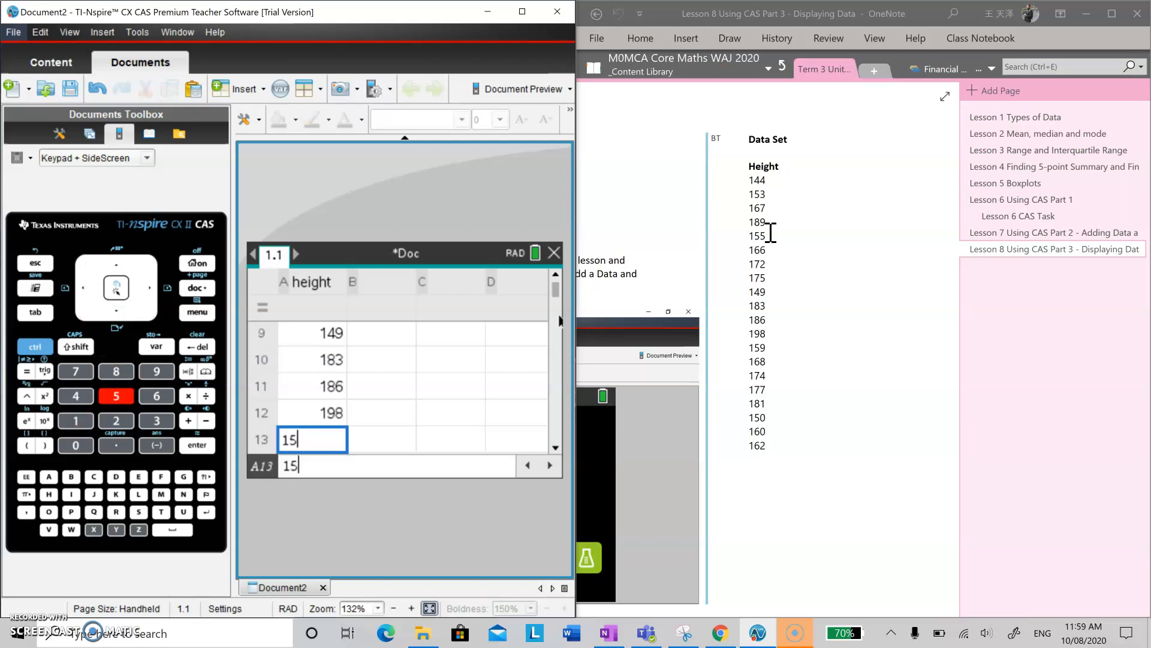
text(9)
key(Return)
text(168)
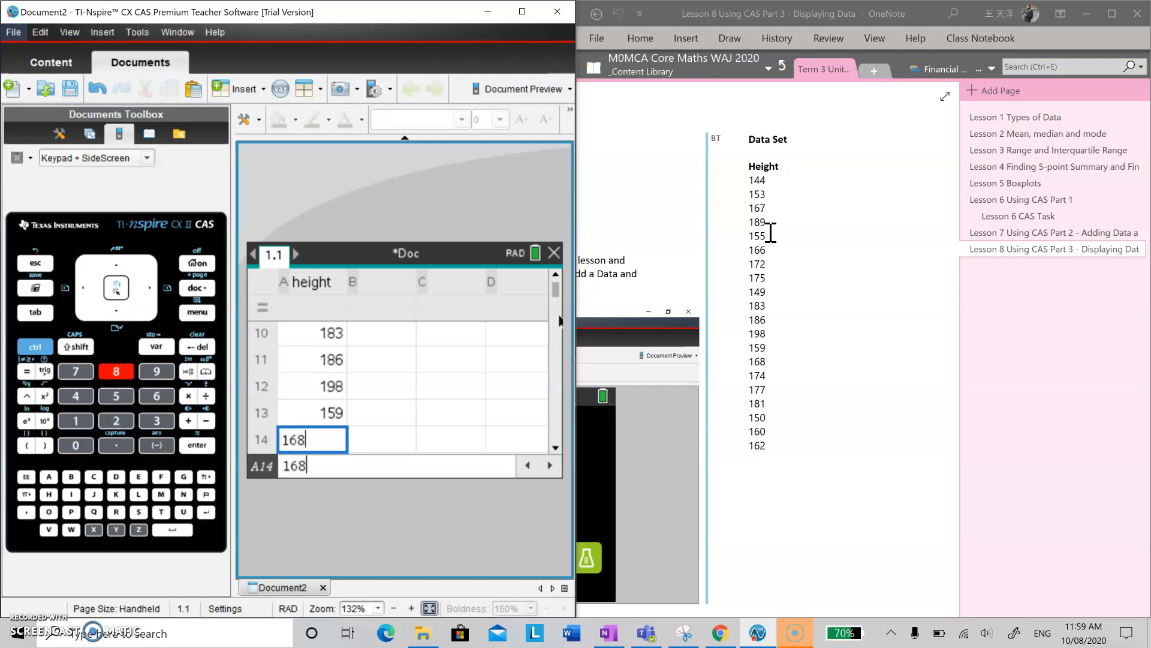
key(Return)
Enter the heights 174, 177, 181, 150, 160 and 162 in cells A15 to A20.
text(174)
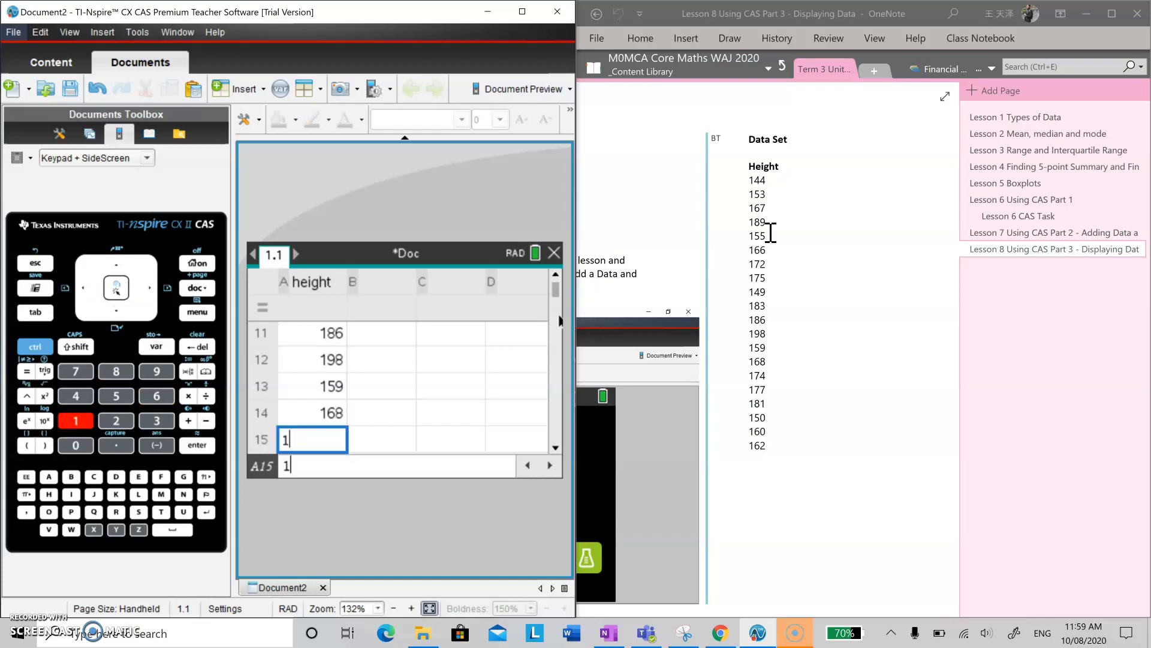
key(Return)
text(177)
key(Return)
text(181)
key(Return)
text(150)
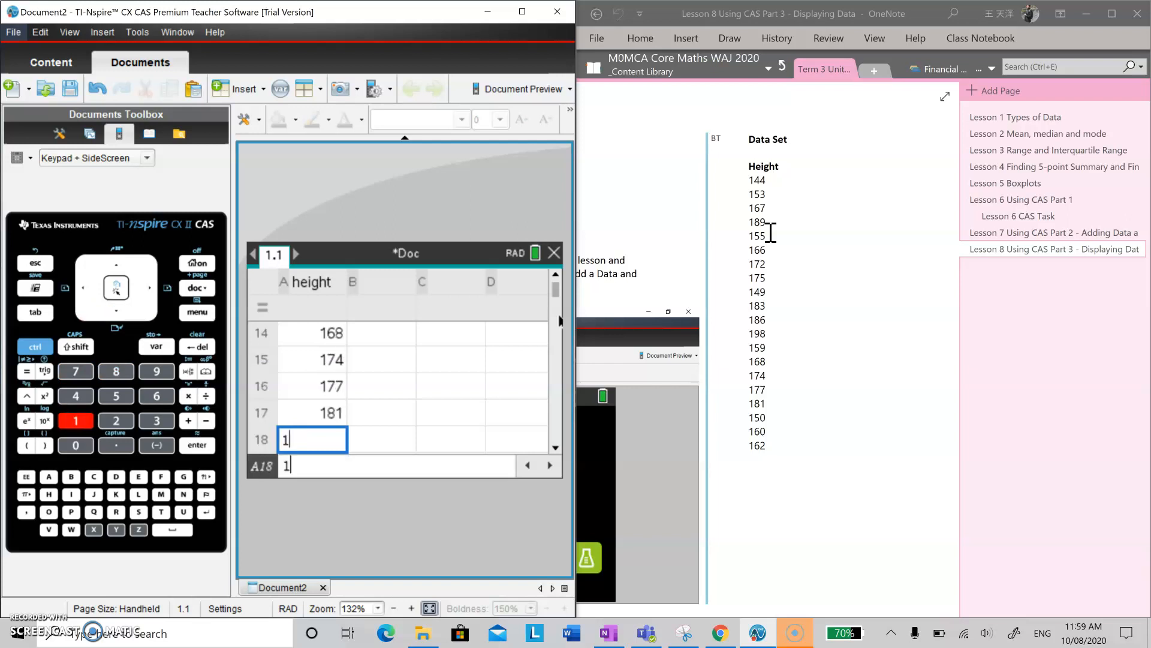
key(Return)
text(160)
key(Down)
text(162)
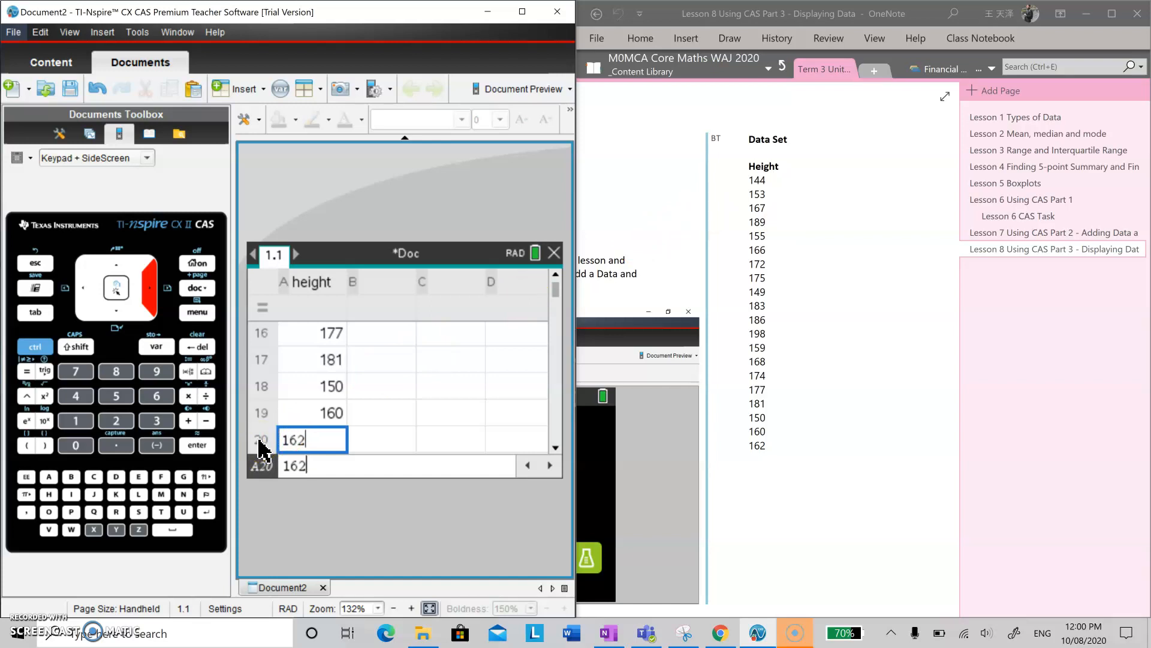
key(Return)
Review the entered heights from the last row back up to the name of column A.
key(Up)
key(Up)
key(Left)
key(Up)
key(Right)
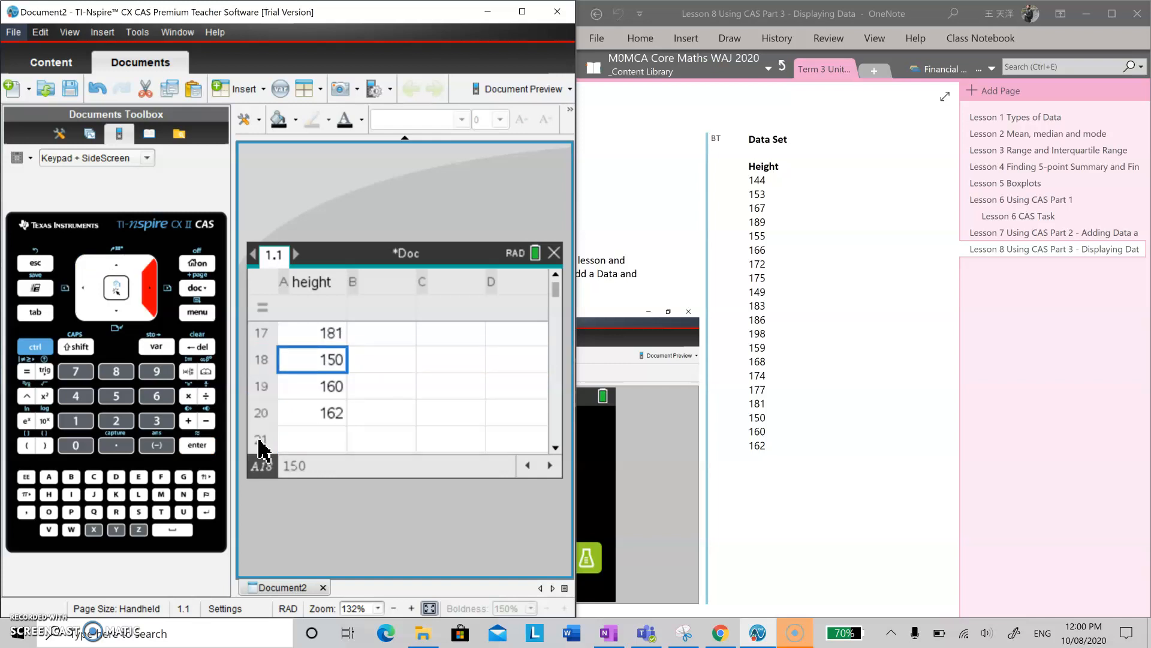
key(Up)
key(Up)
key(Up)
key(Up)
key(Up)
key(Up)
key(Up)
key(Up)
key(Up)
key(Up)
key(Up)
key(Up)
key(Up)
key(Up)
key(Up)
key(Up)
key(Up)
key(Up)
key(Up)
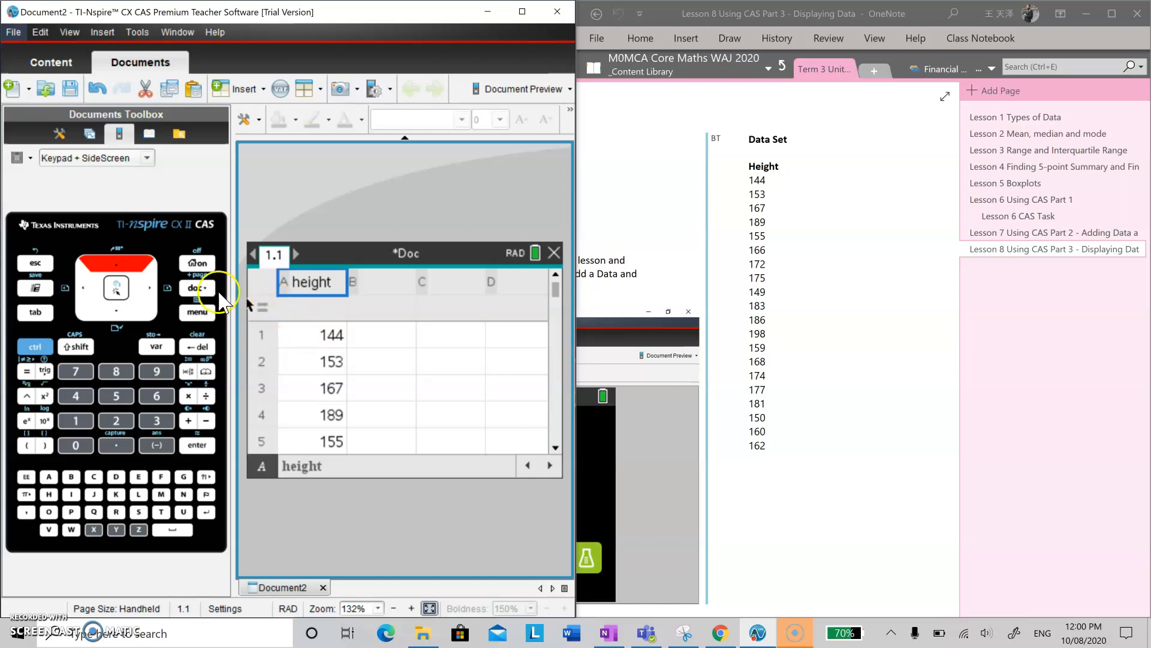
Insert a Data & Statistics page into the document.
click(199, 290)
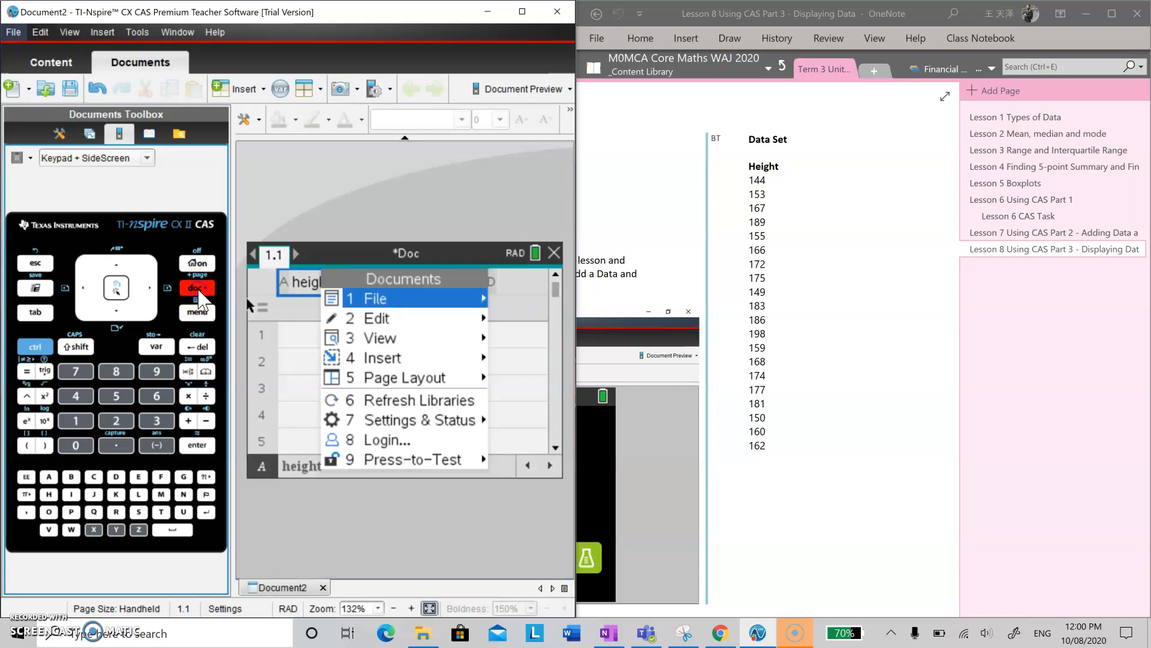
mouse_move(378, 358)
click(412, 360)
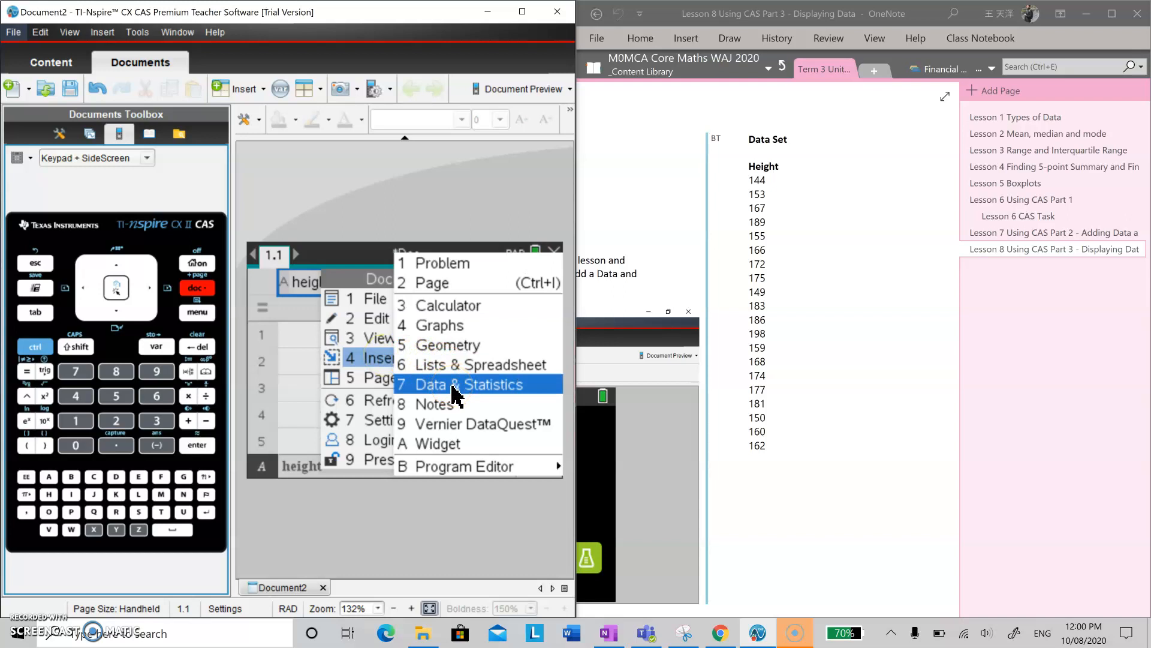
click(433, 386)
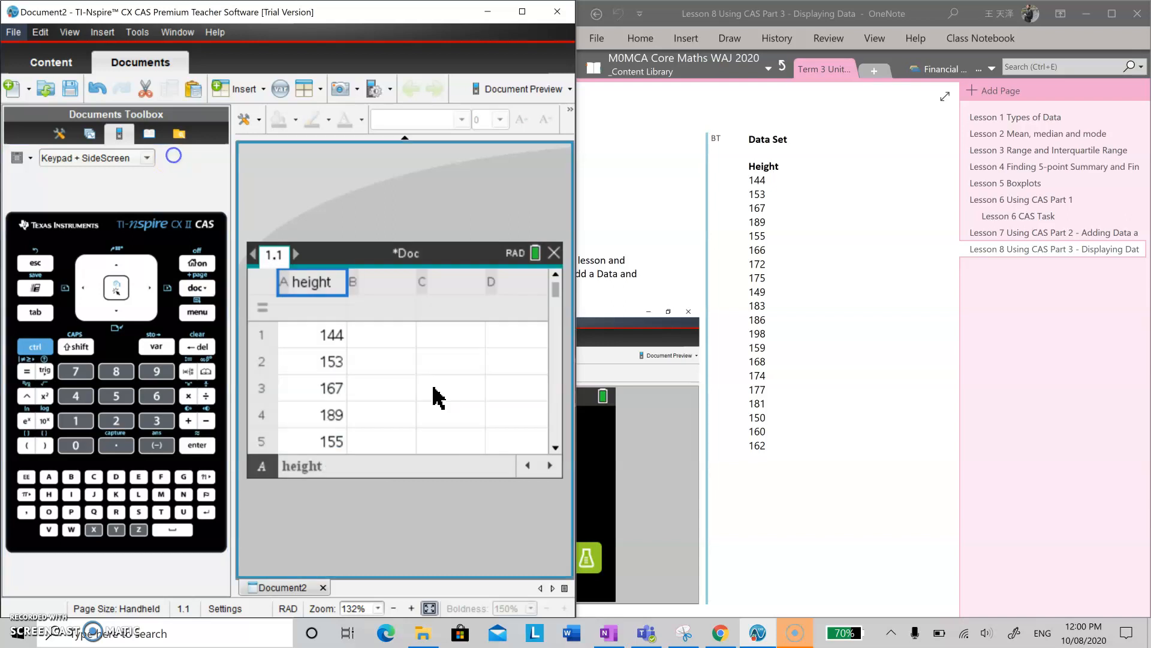
click(448, 406)
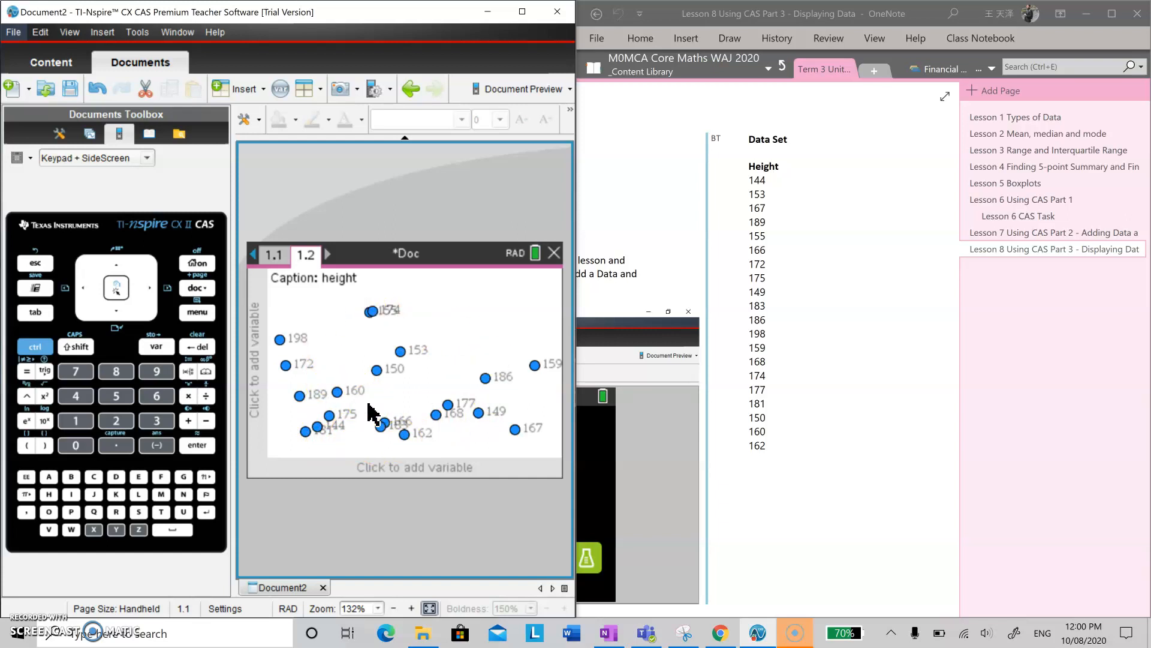
Assign the height variable to the horizontal axis to display the data as a dot plot.
click(377, 469)
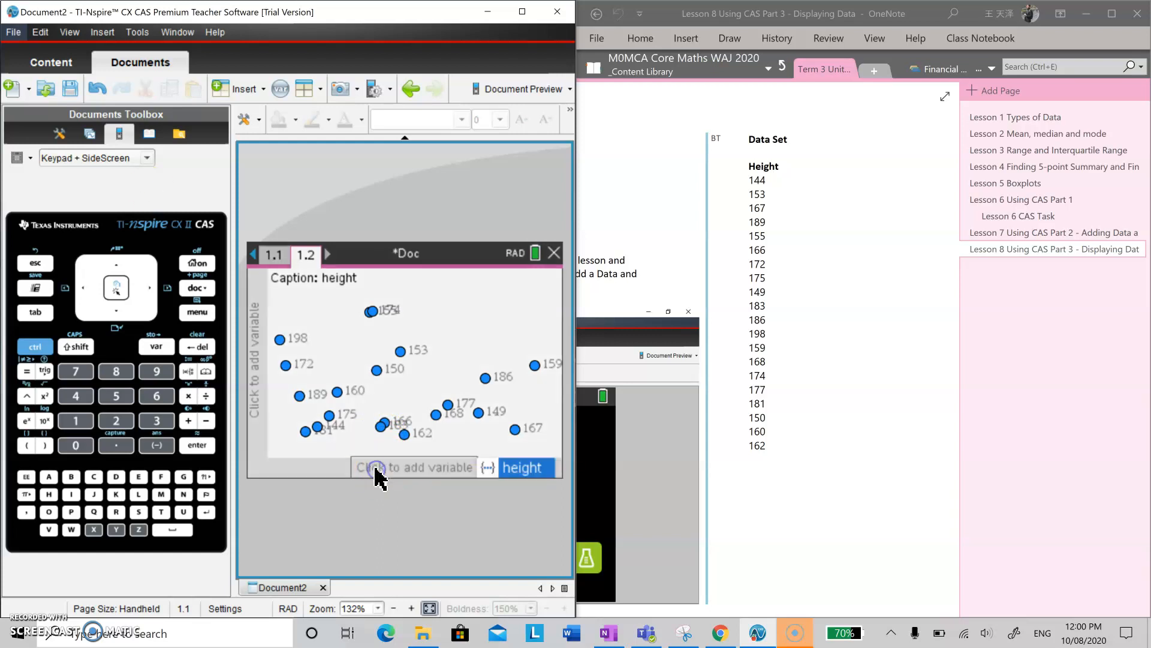
click(521, 469)
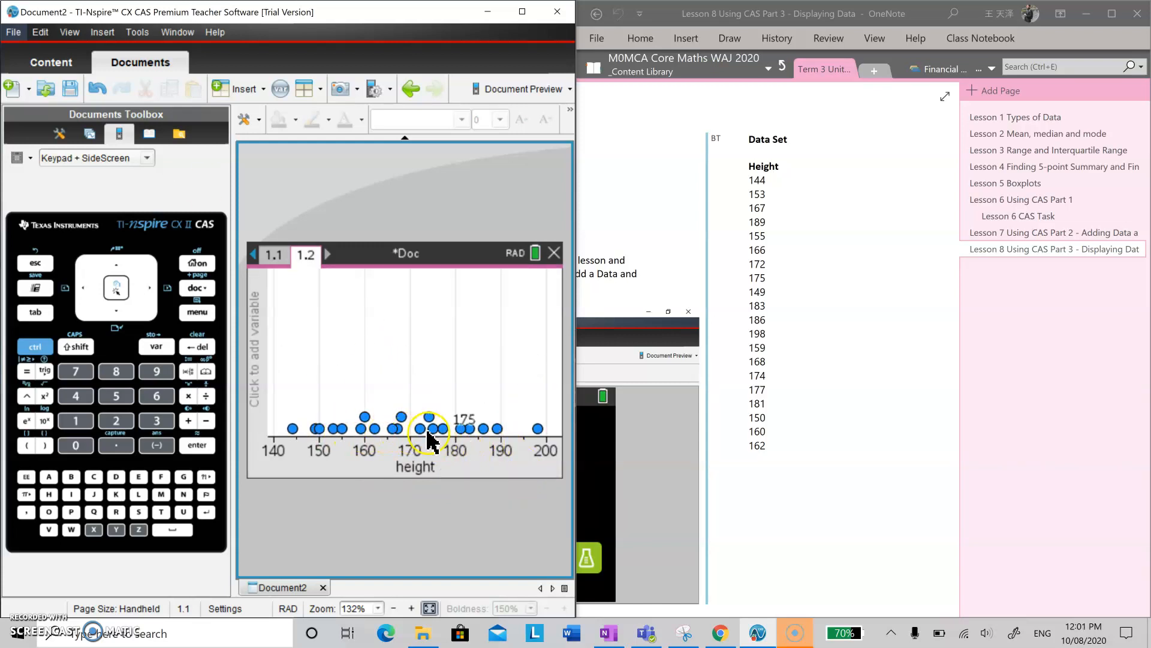
mouse_move(371, 430)
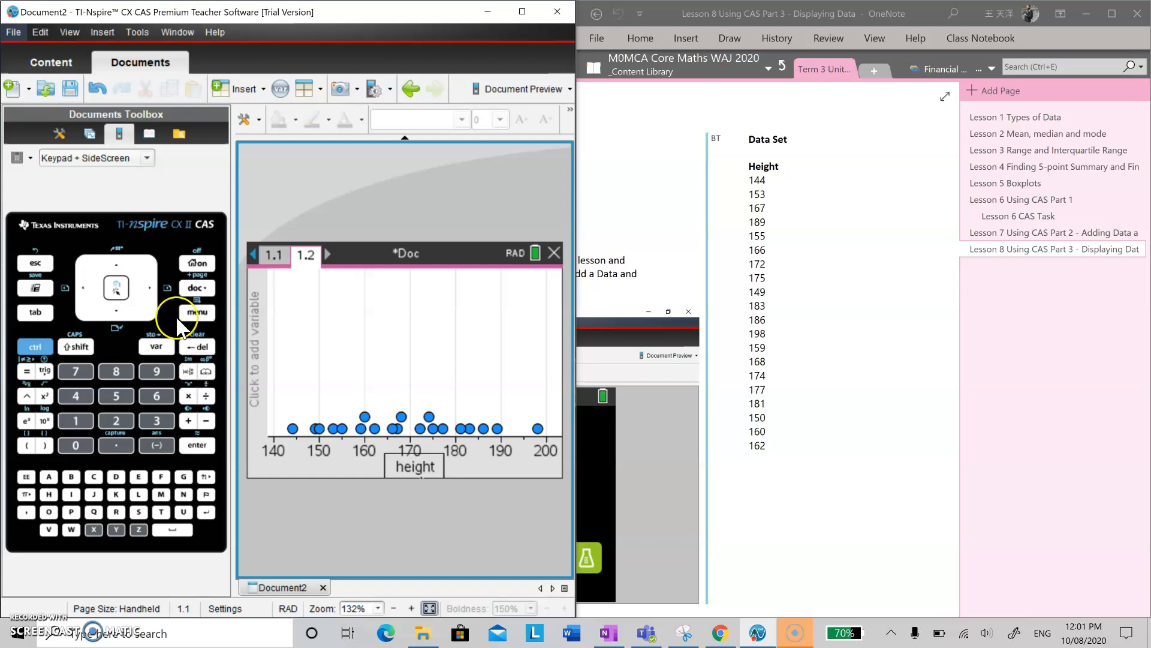
Change the plot type of the height data from dot plot to Box Plot.
click(197, 312)
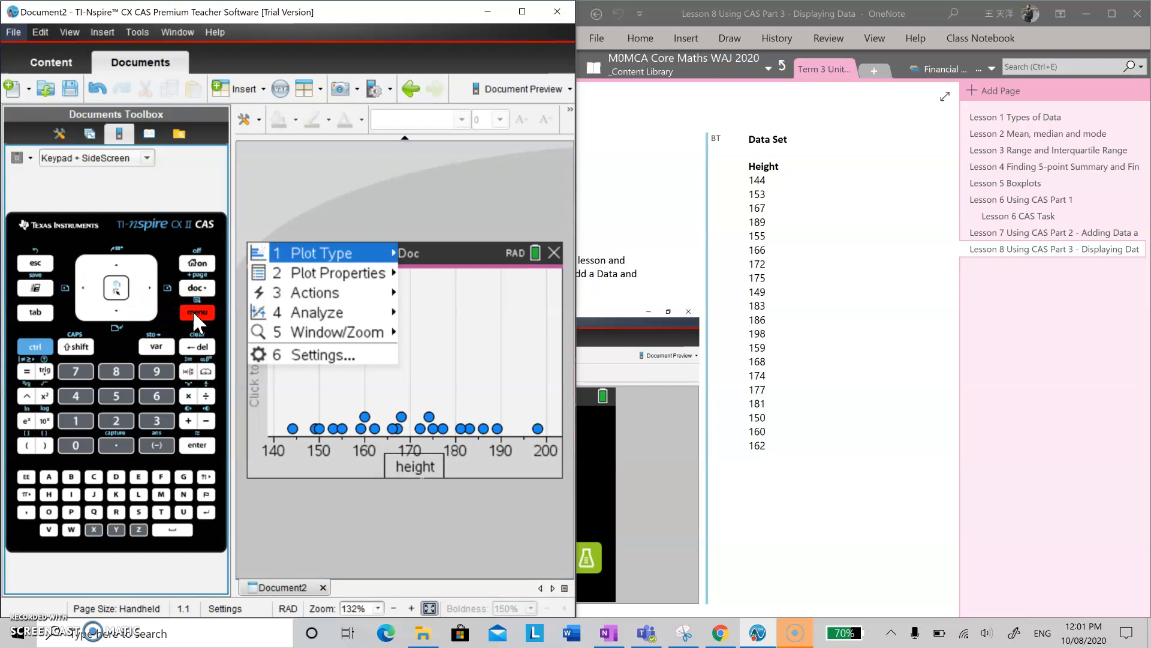
click(312, 294)
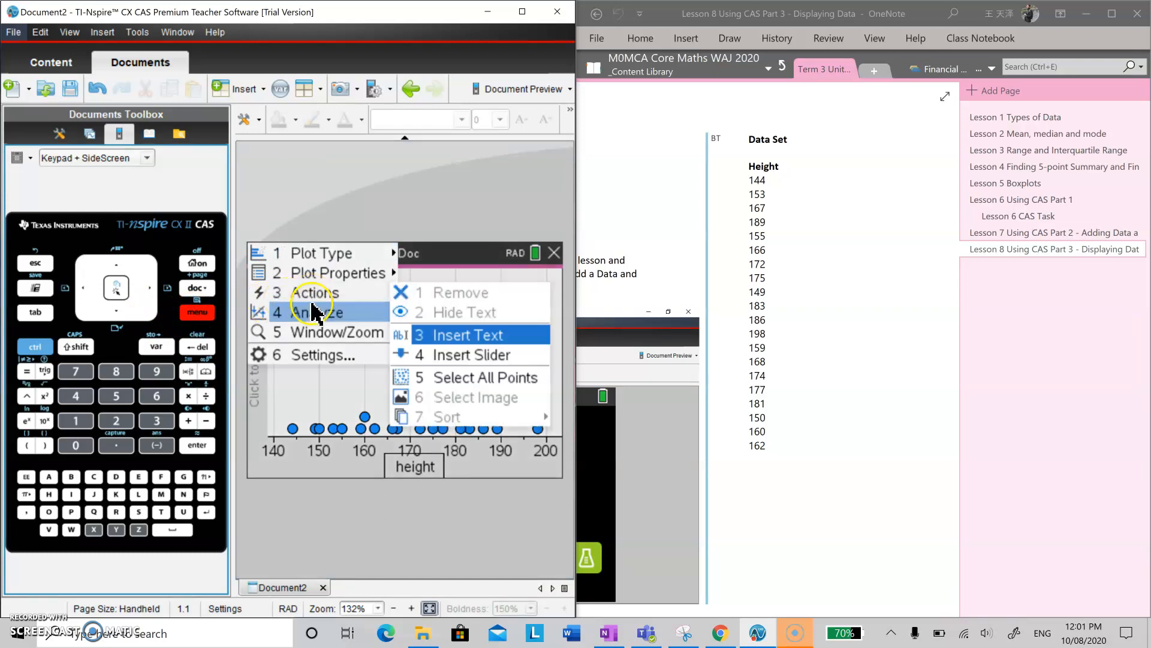
click(316, 314)
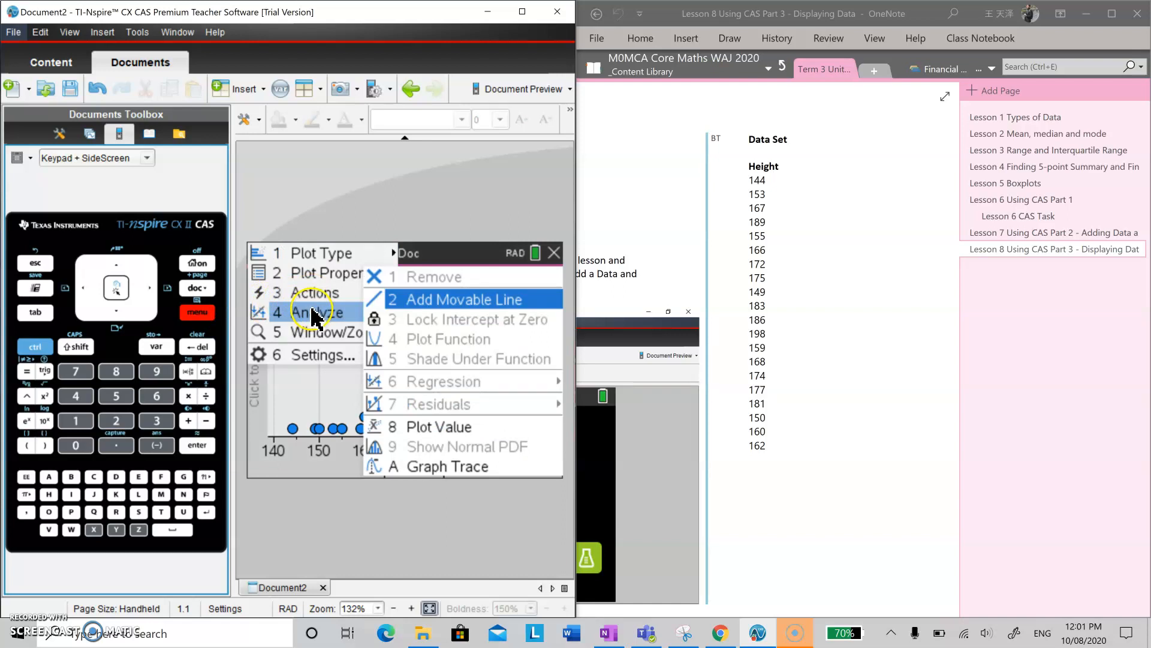
click(314, 254)
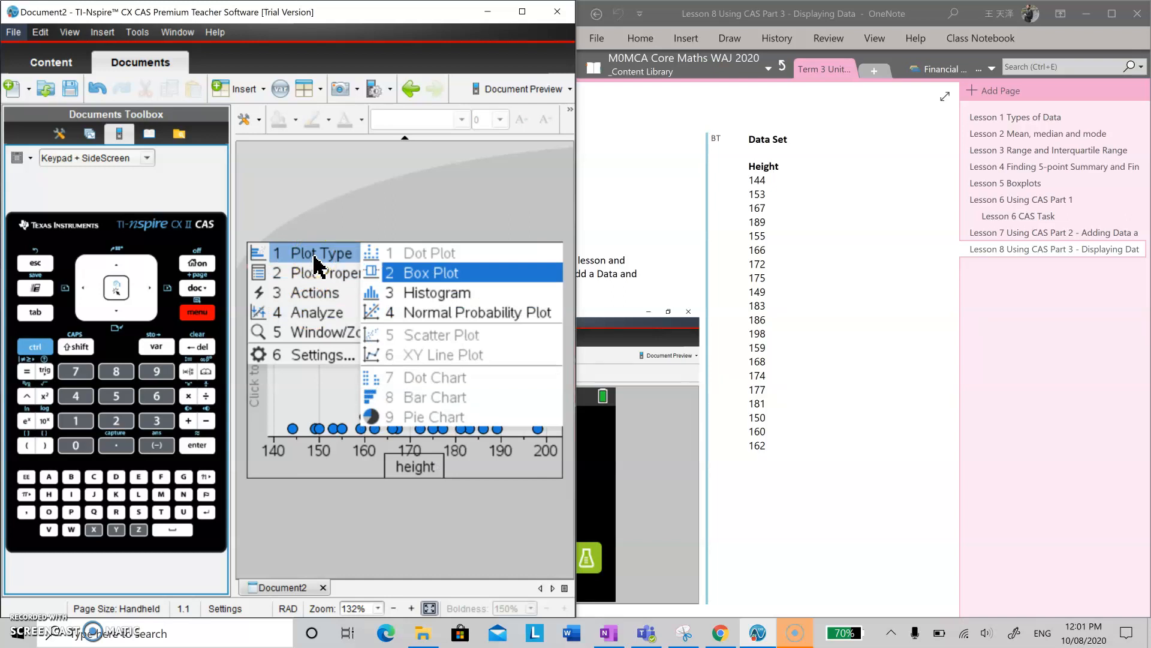
click(425, 274)
click(425, 273)
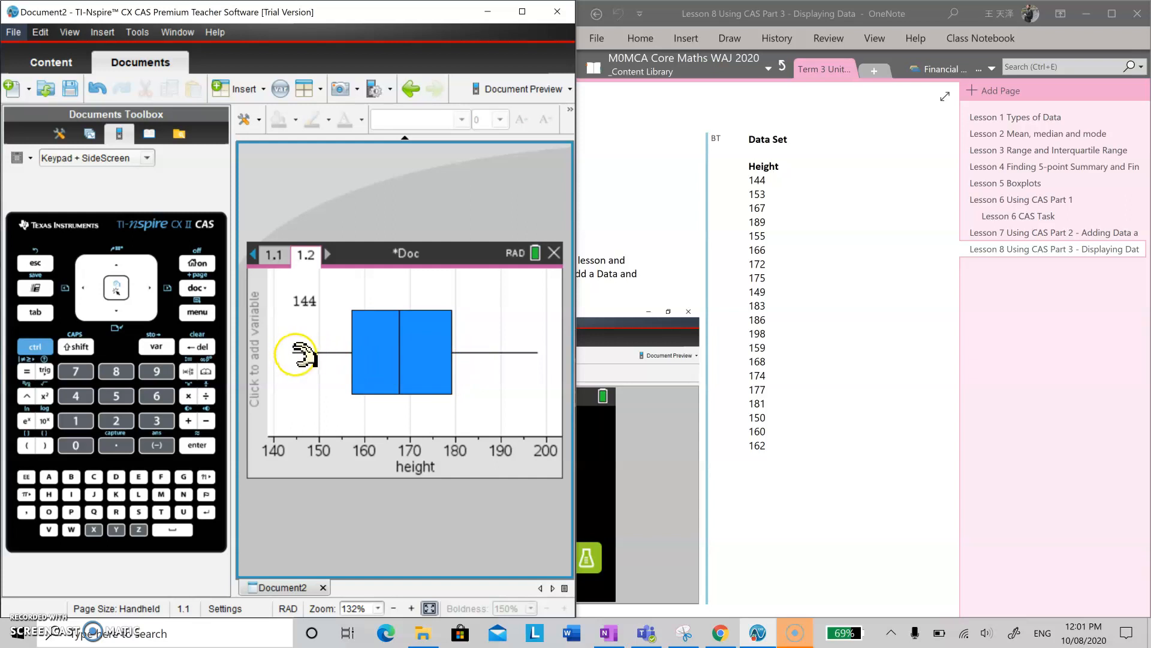
Examine the boxplot's five-figure summary: minimum, first quartile, median, third quartile and maximum.
click(400, 356)
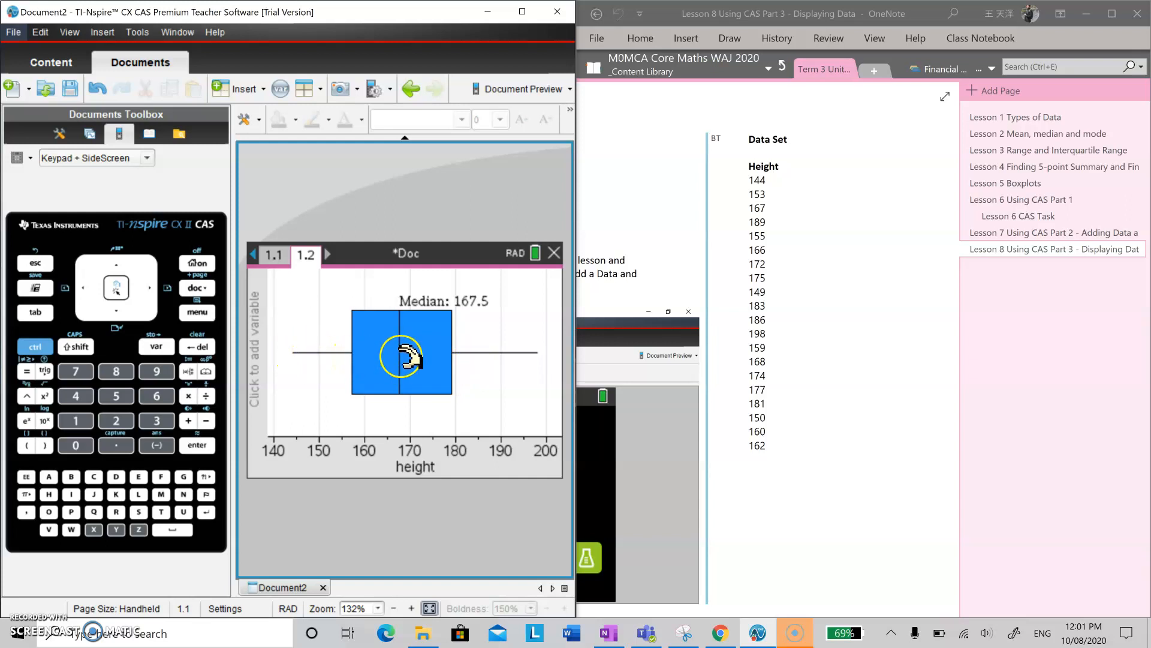
mouse_move(459, 357)
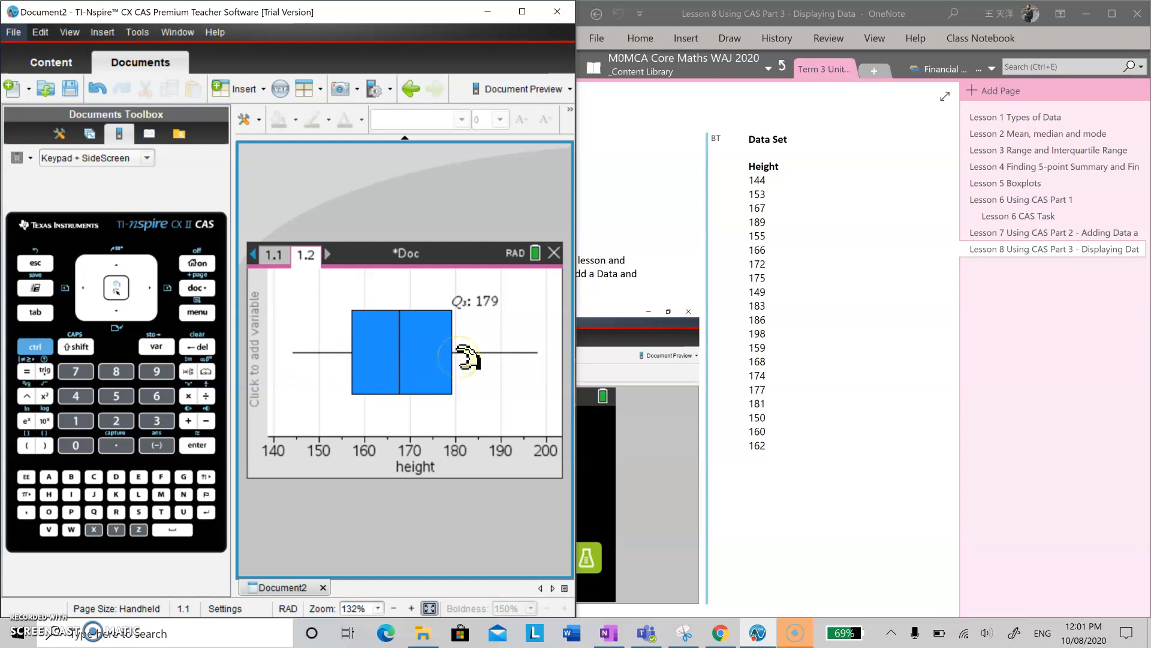
click(542, 357)
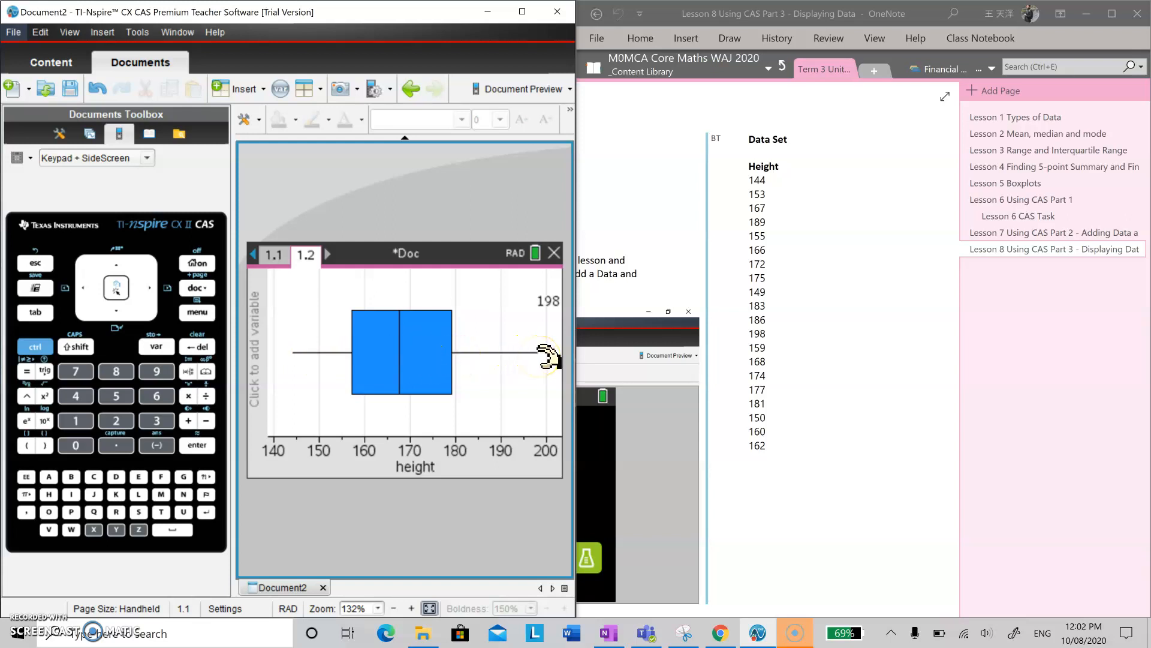
click(378, 355)
mouse_move(528, 357)
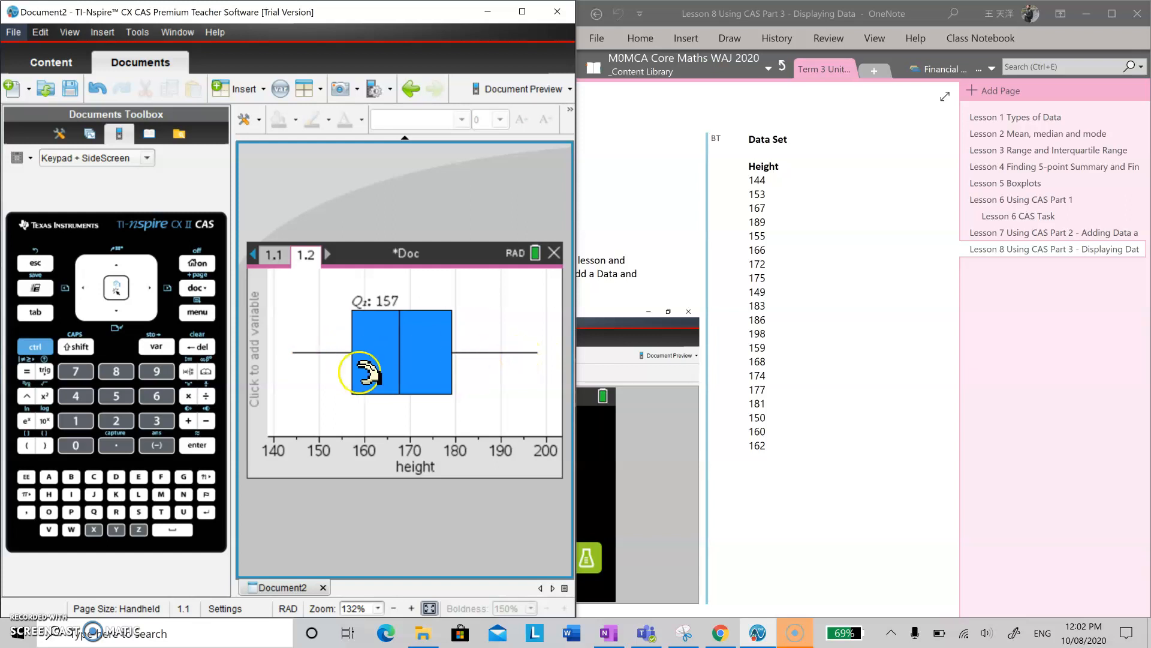
click(313, 347)
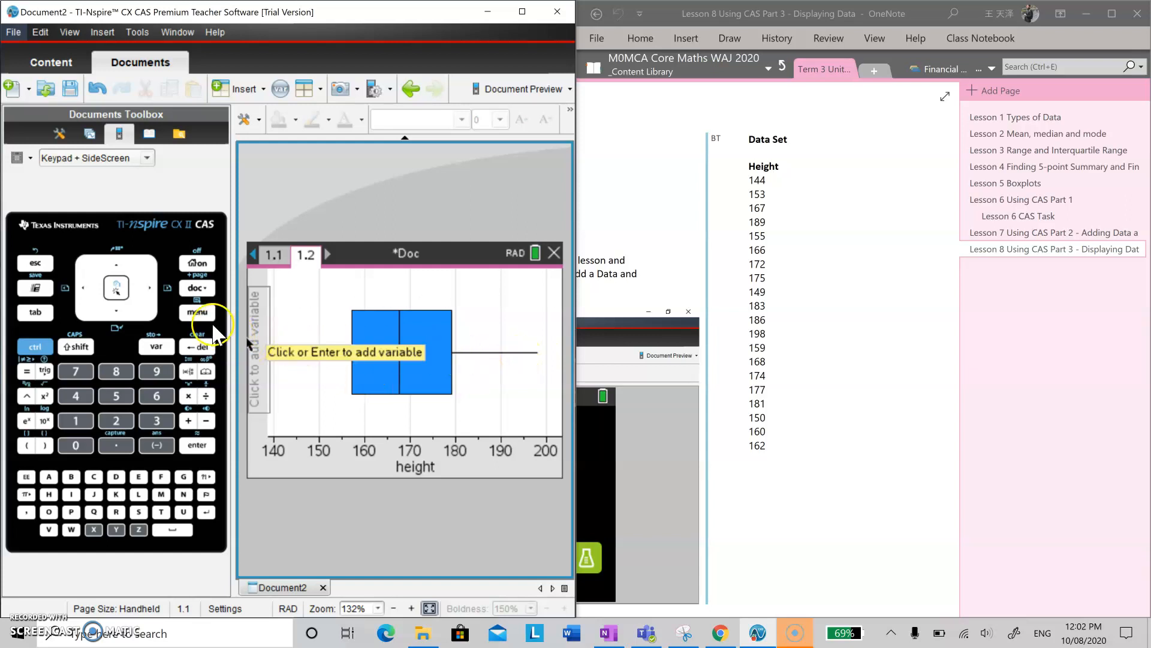
Change the plot type of the height data to Histogram.
click(199, 313)
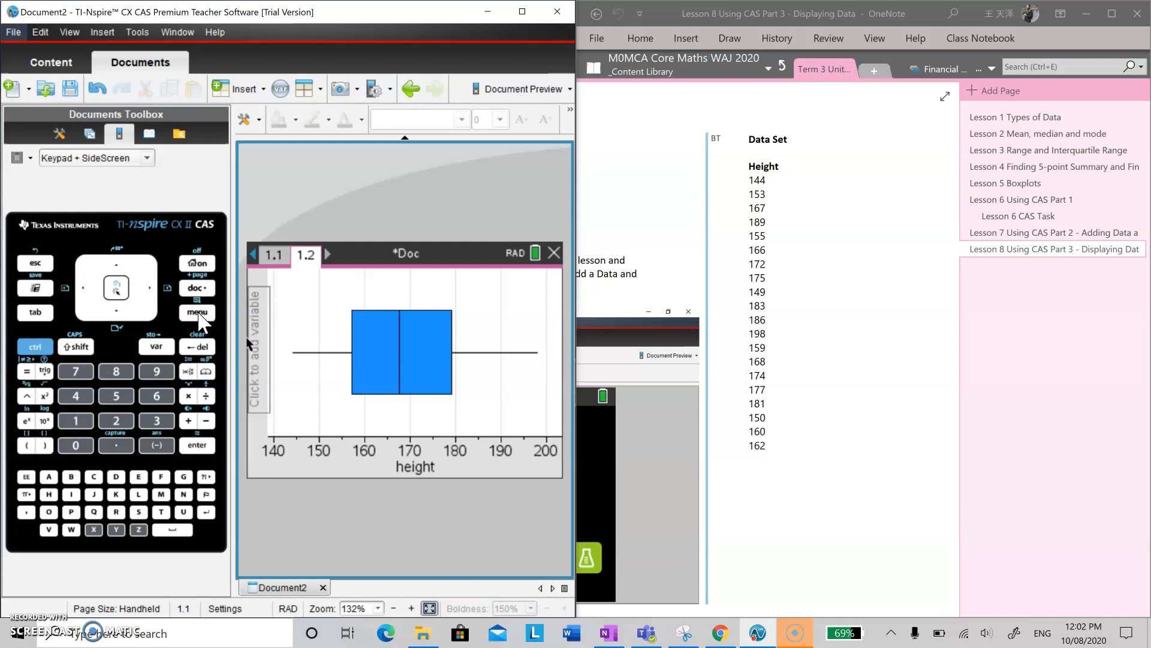
click(198, 312)
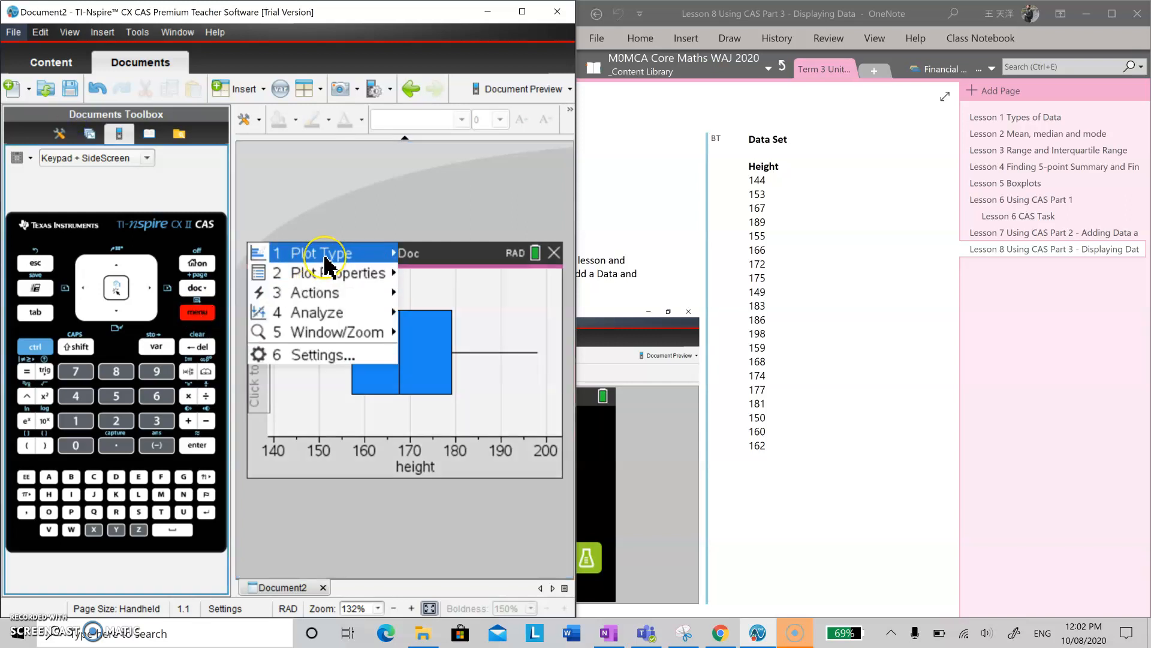
mouse_move(327, 263)
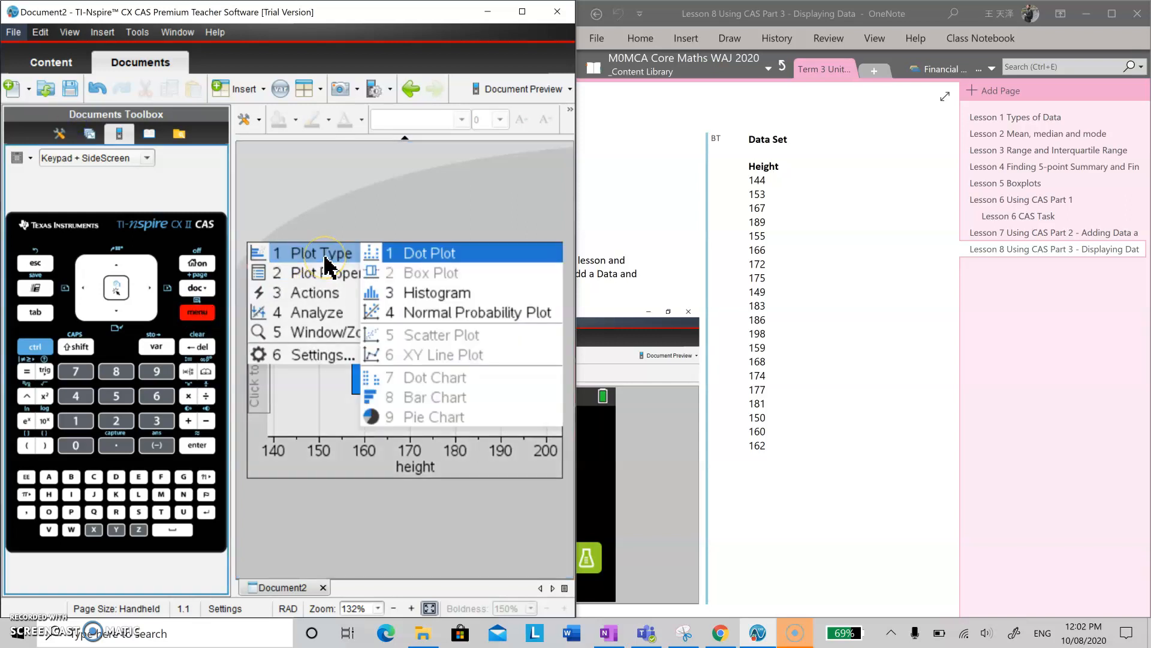
click(461, 294)
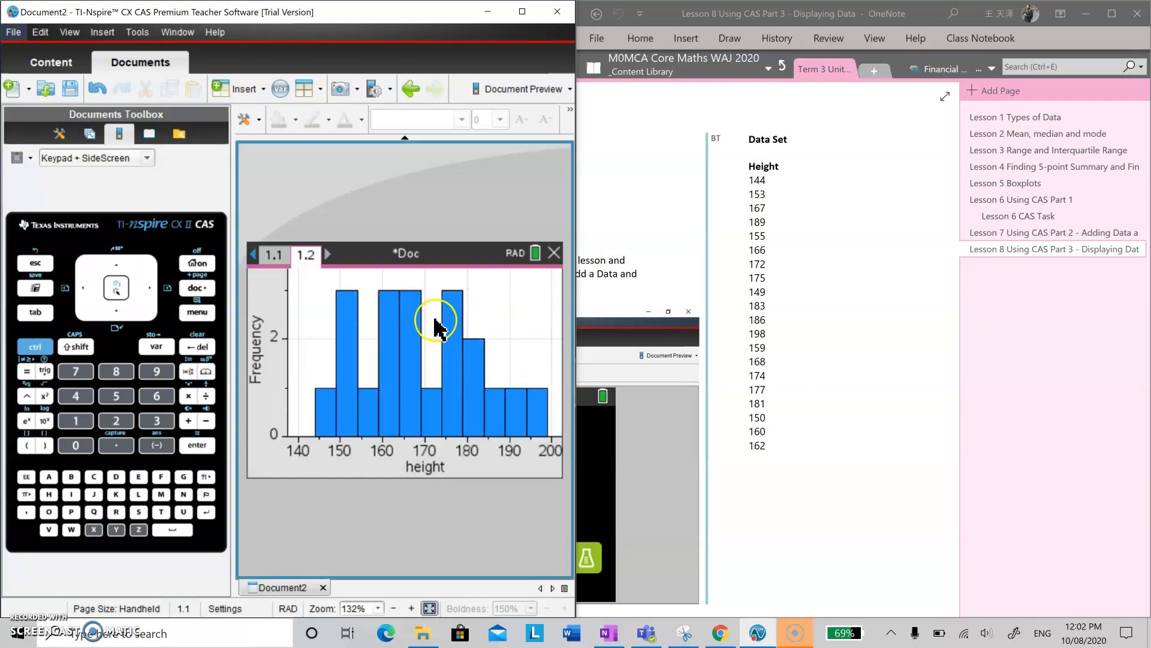
Inspect the class interval and the number of points of individual histogram columns.
mouse_move(348, 356)
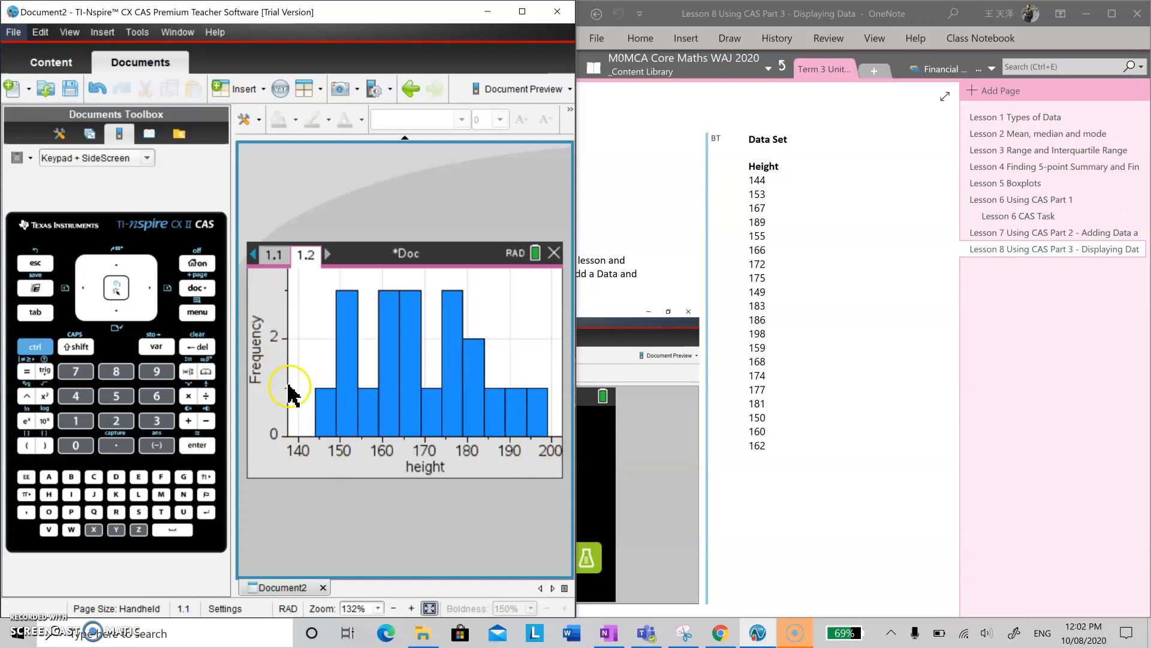
mouse_move(329, 396)
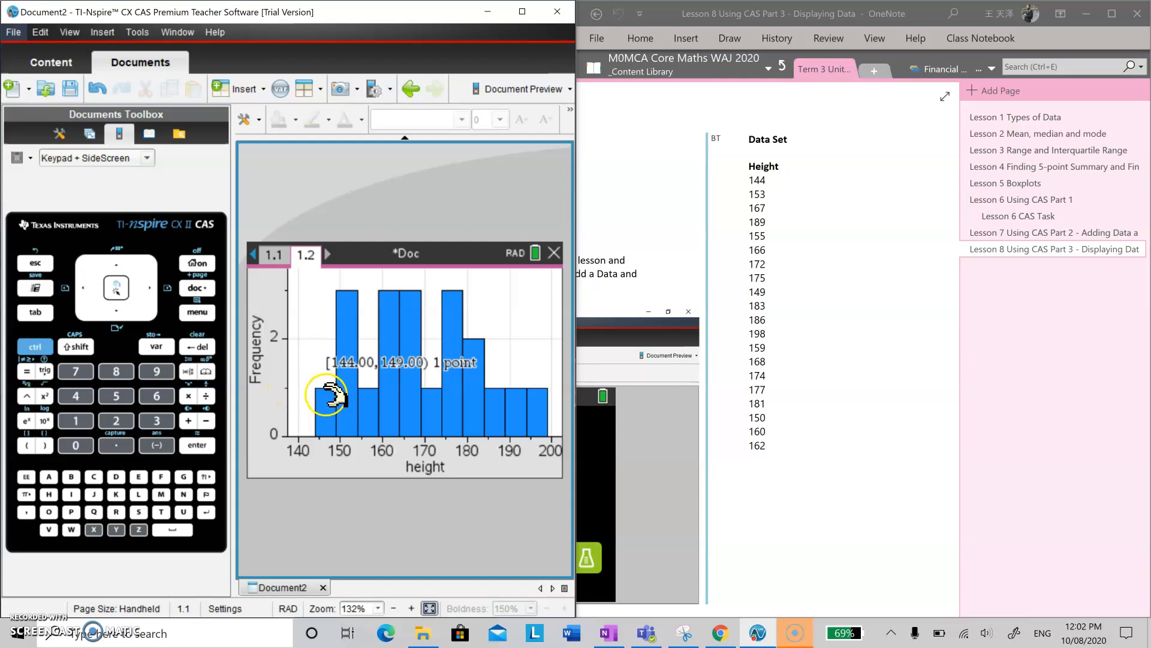
mouse_move(355, 300)
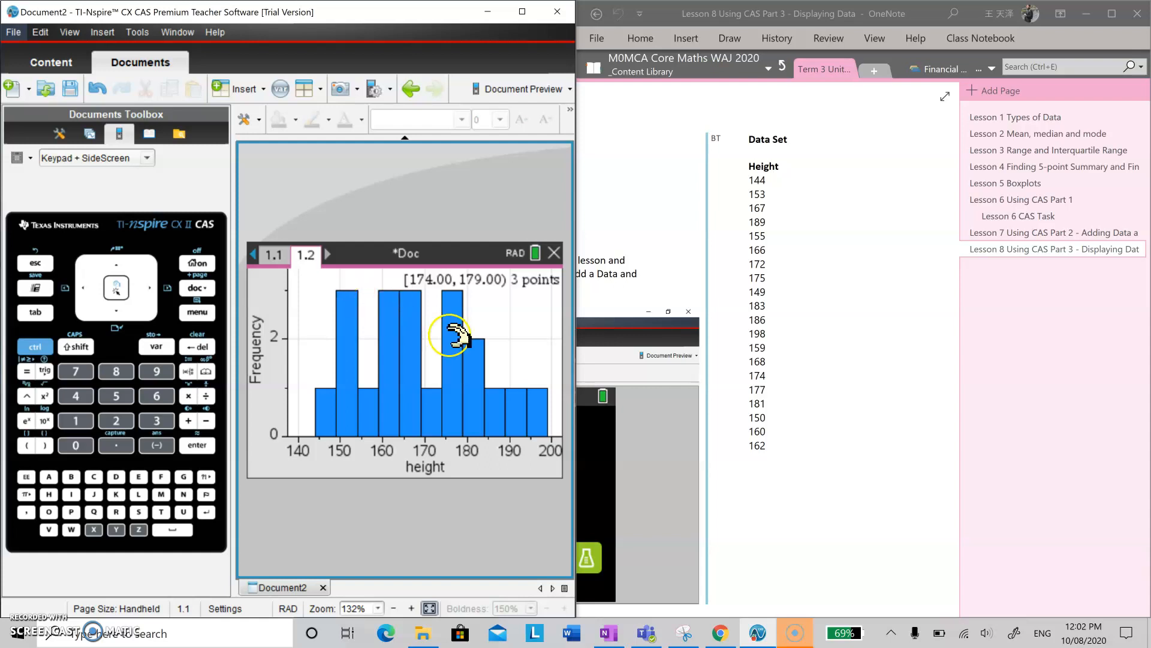
mouse_move(476, 344)
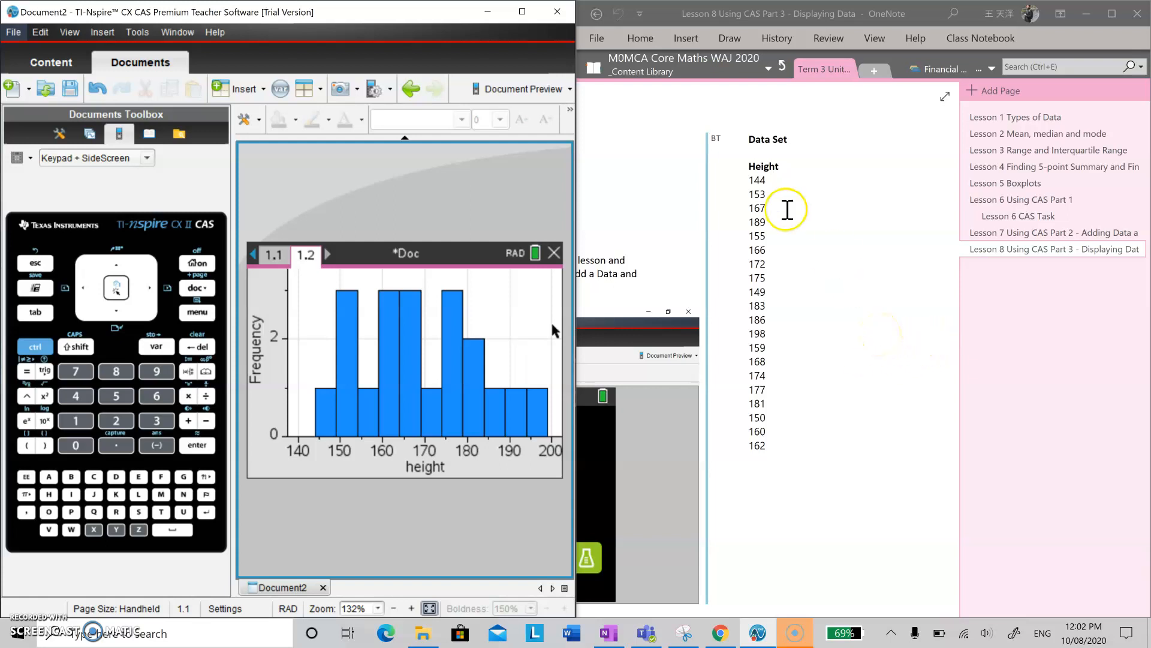
Switch to OneNote, maximize its window and show the Lesson 8 page from its title.
click(782, 194)
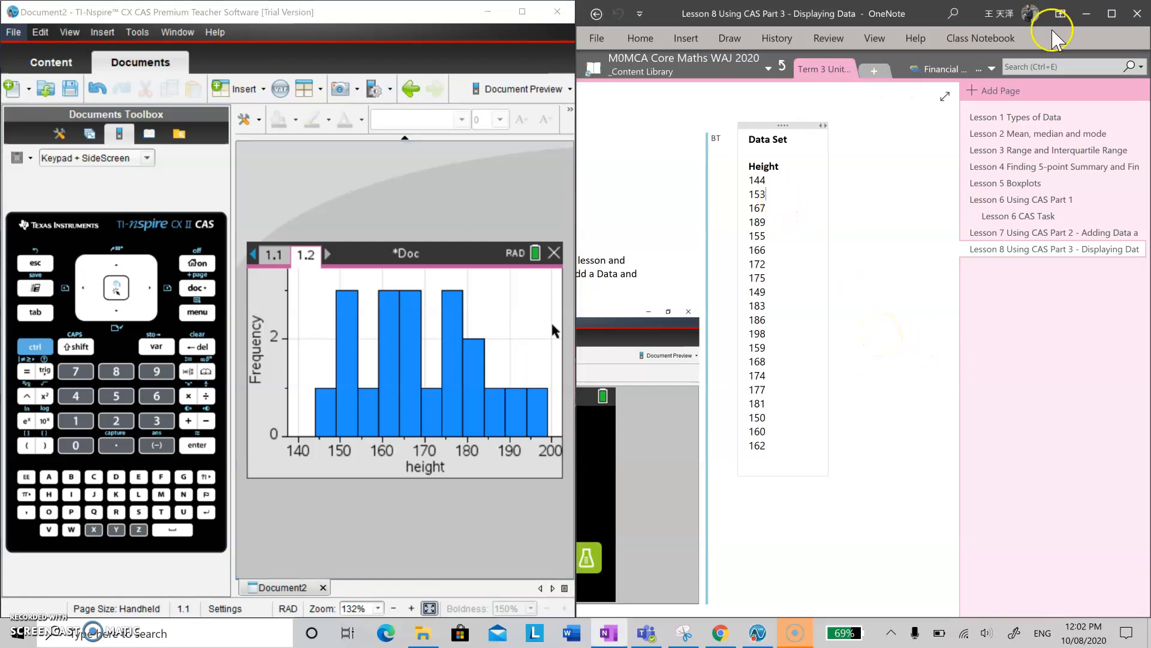
click(1112, 13)
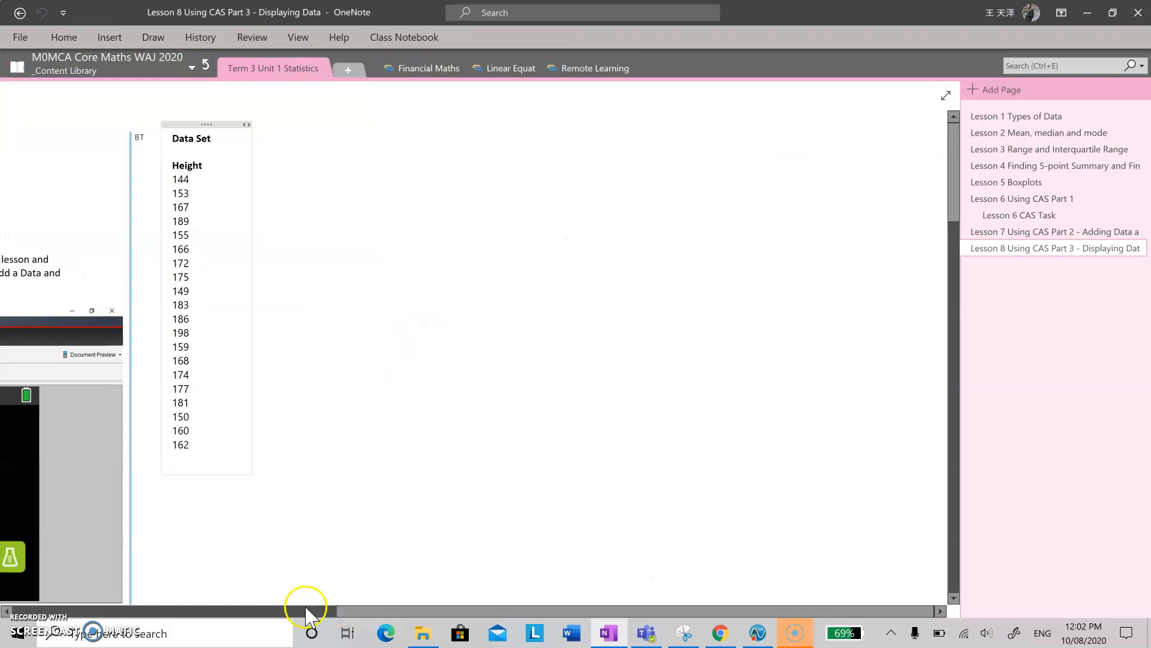
drag(380, 610, 12, 612)
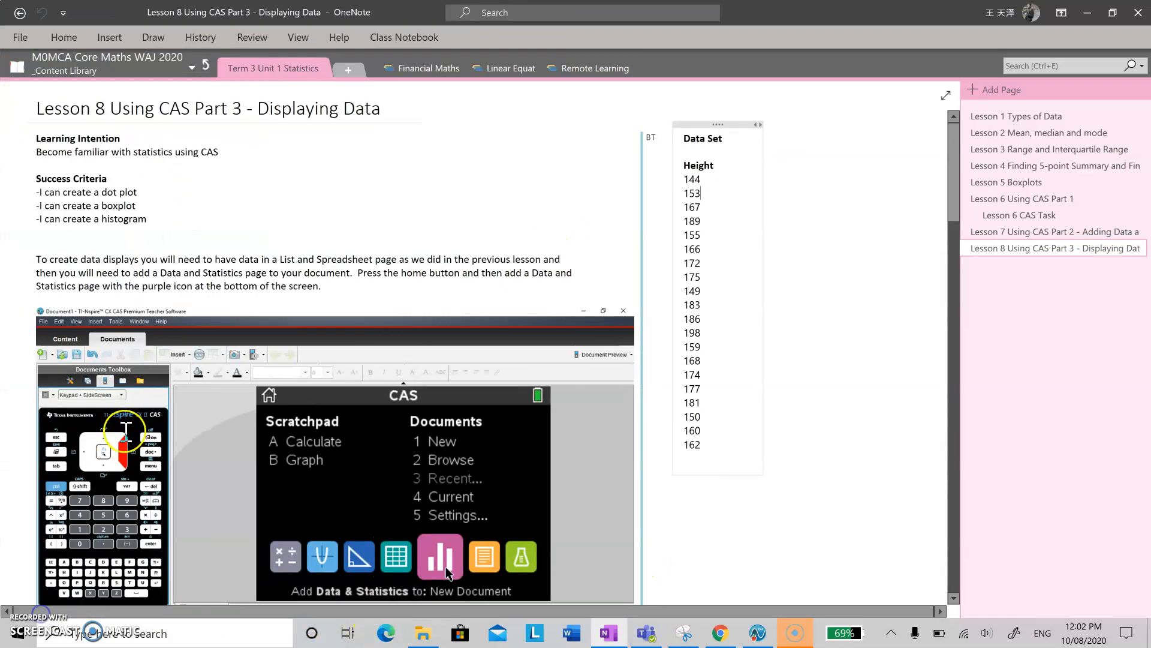
Review the lesson instructions on adding a Data and Statistics page, the dot plot, boxplot and histogram, going down the page and back up.
scroll(126, 420, down, 3)
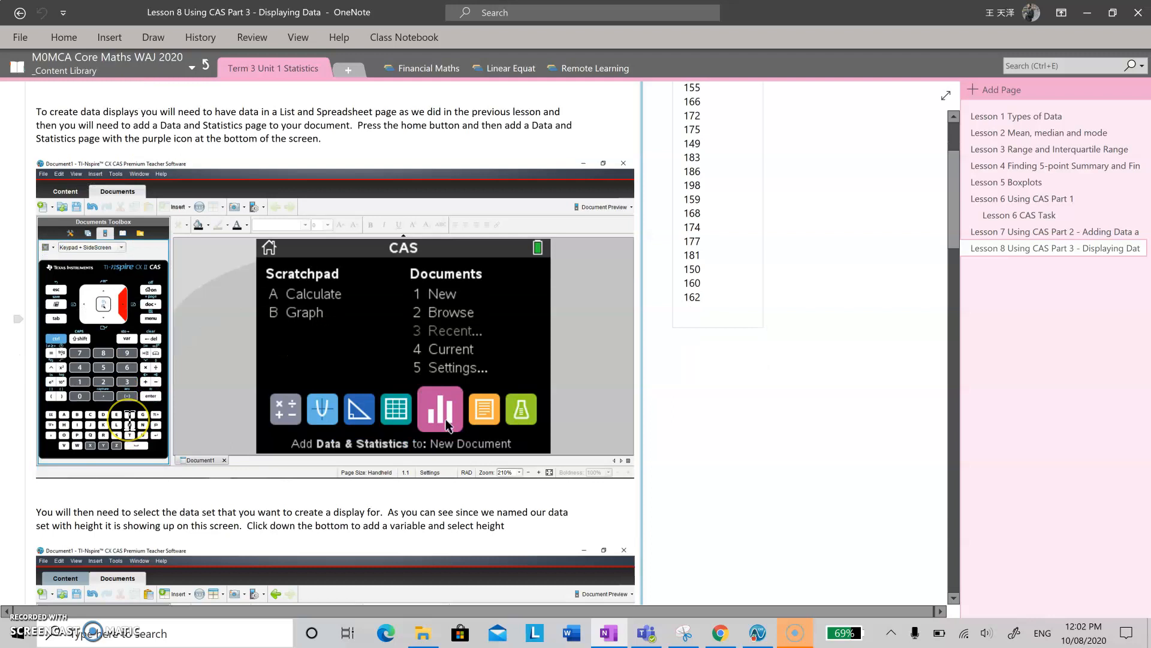
scroll(127, 419, down, 8)
scroll(130, 419, down, 14)
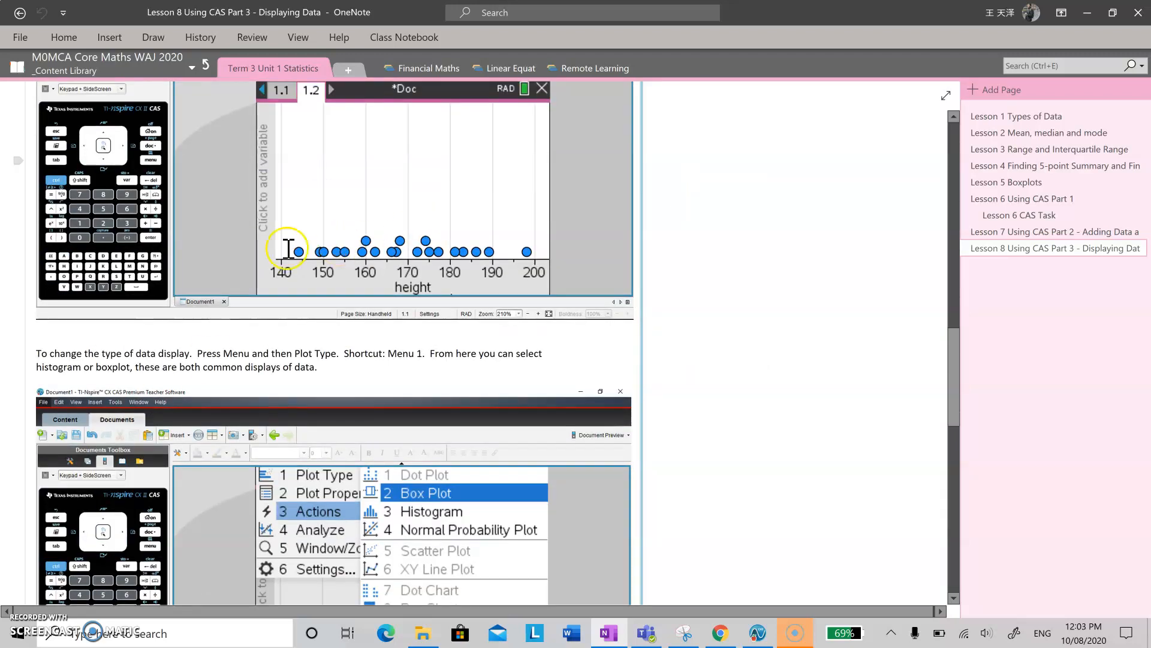
scroll(446, 289, down, 5)
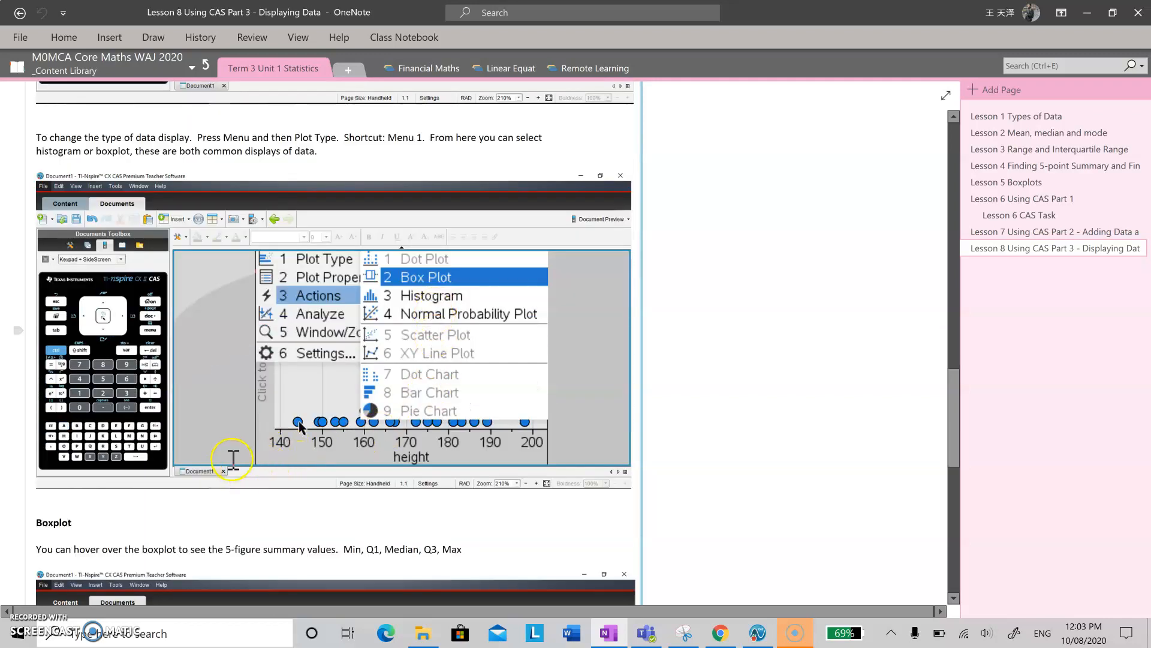
scroll(283, 503, down, 2)
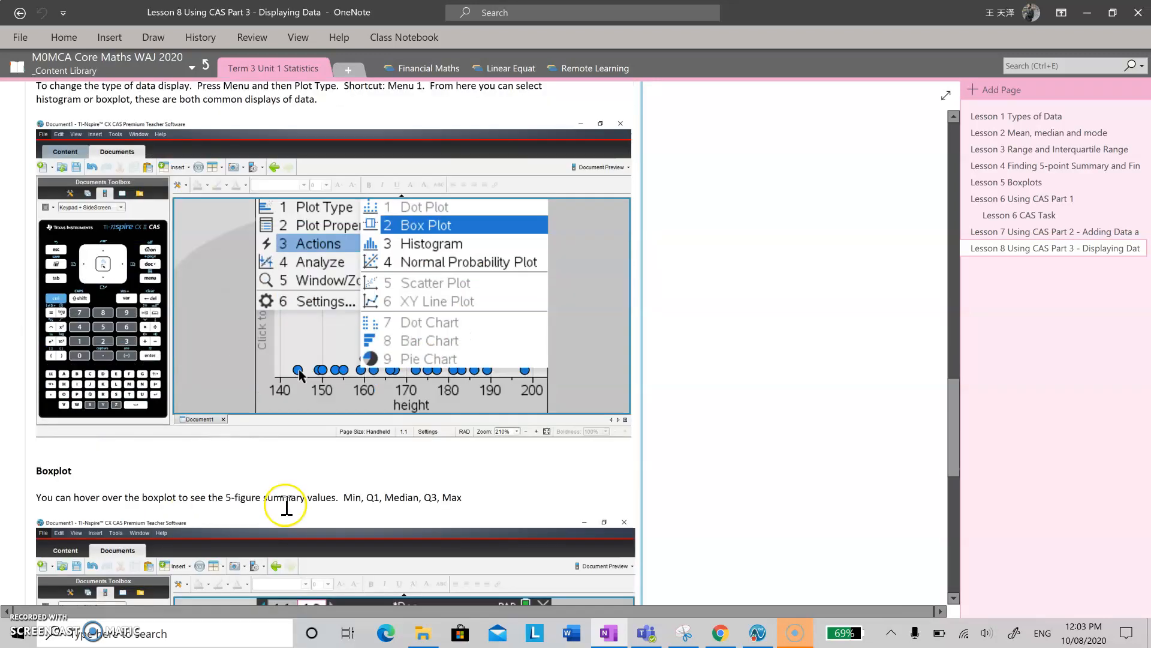
scroll(275, 477, down, 5)
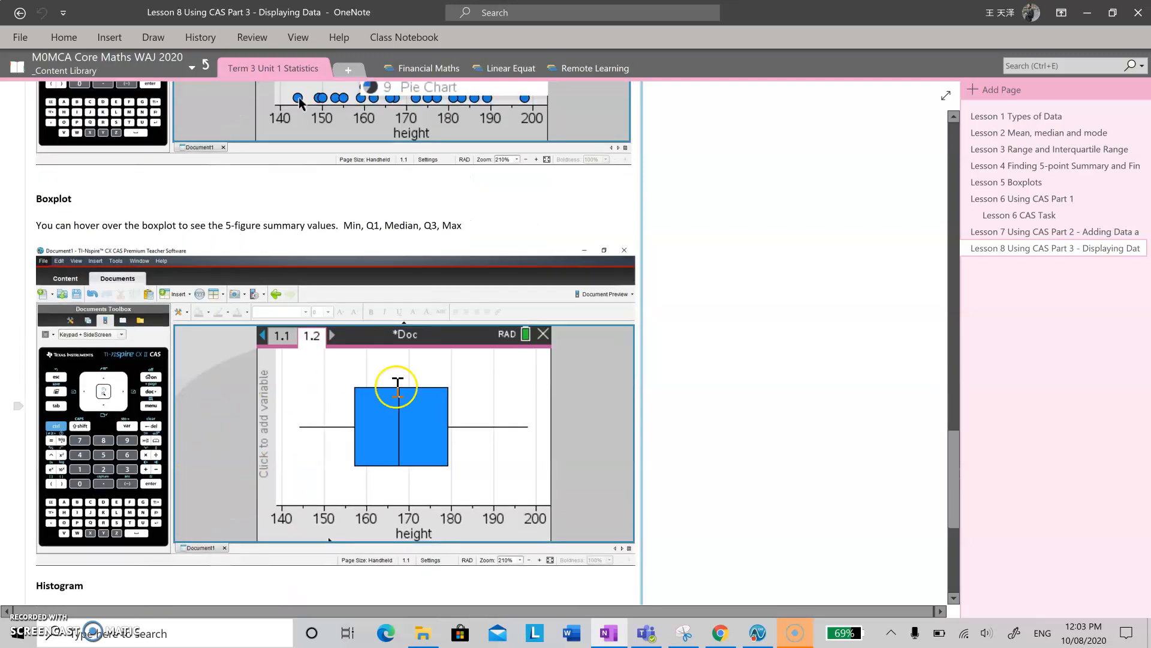
scroll(401, 434, down, 2)
scroll(402, 441, down, 4)
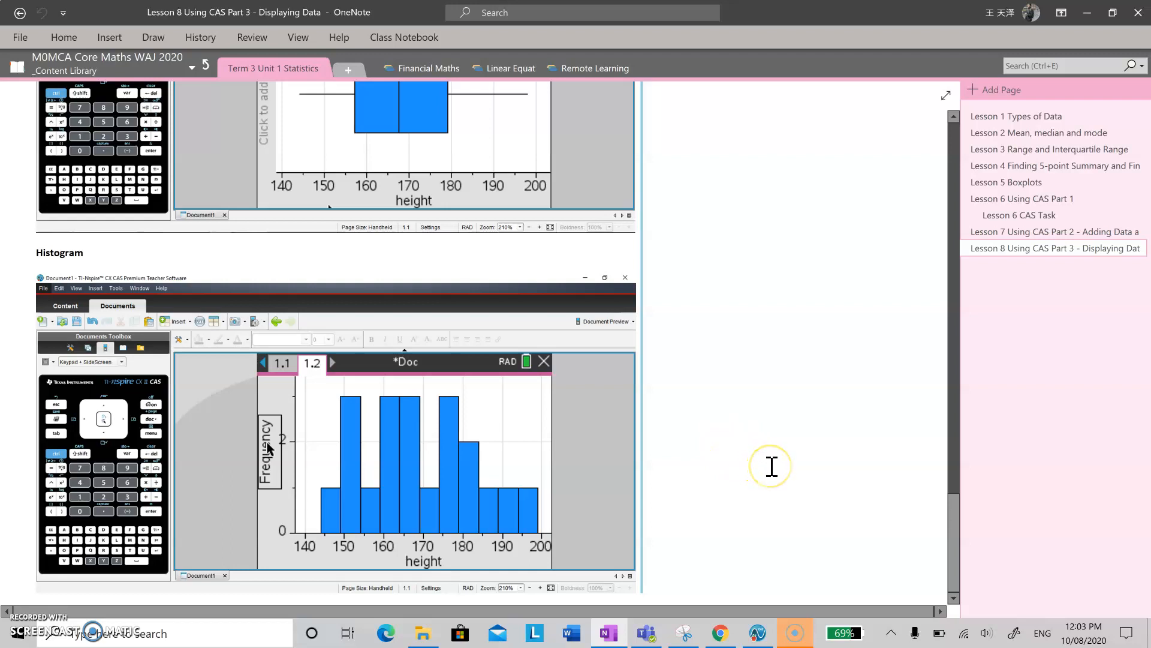
scroll(771, 466, up, 3)
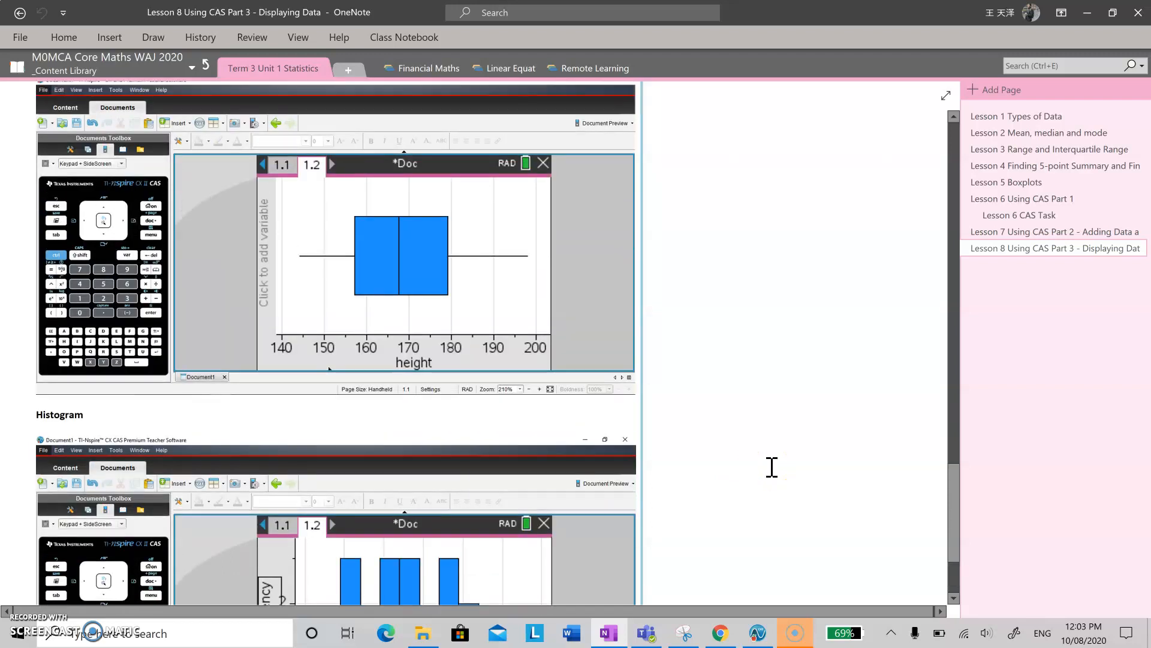
scroll(772, 466, up, 2)
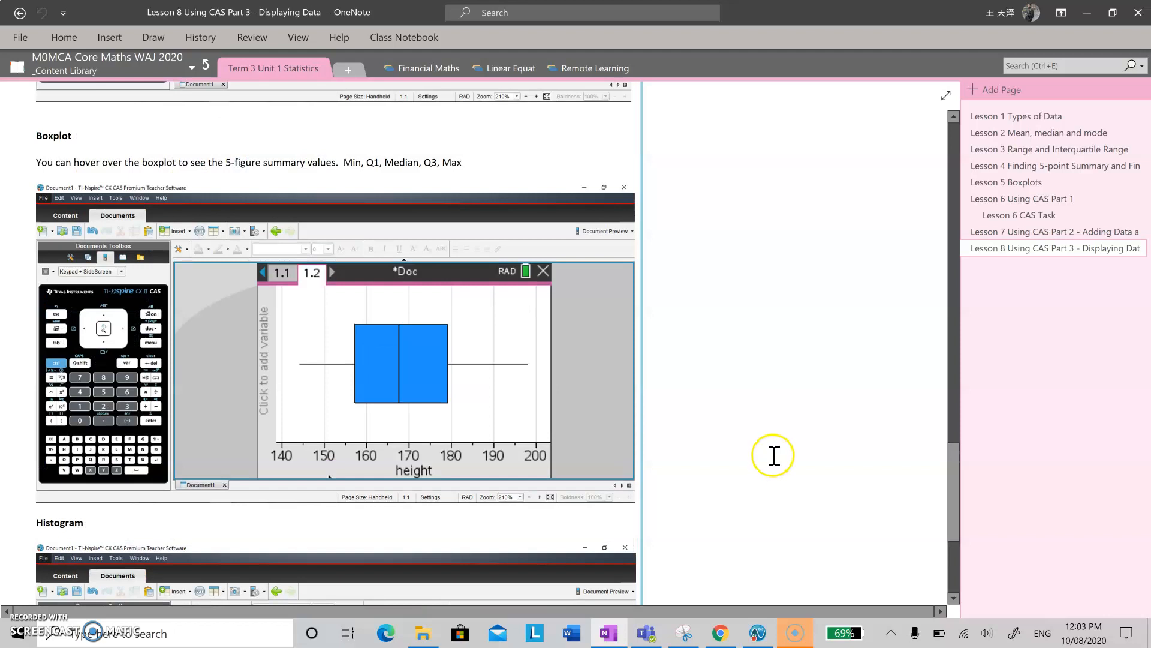
scroll(774, 455, up, 12)
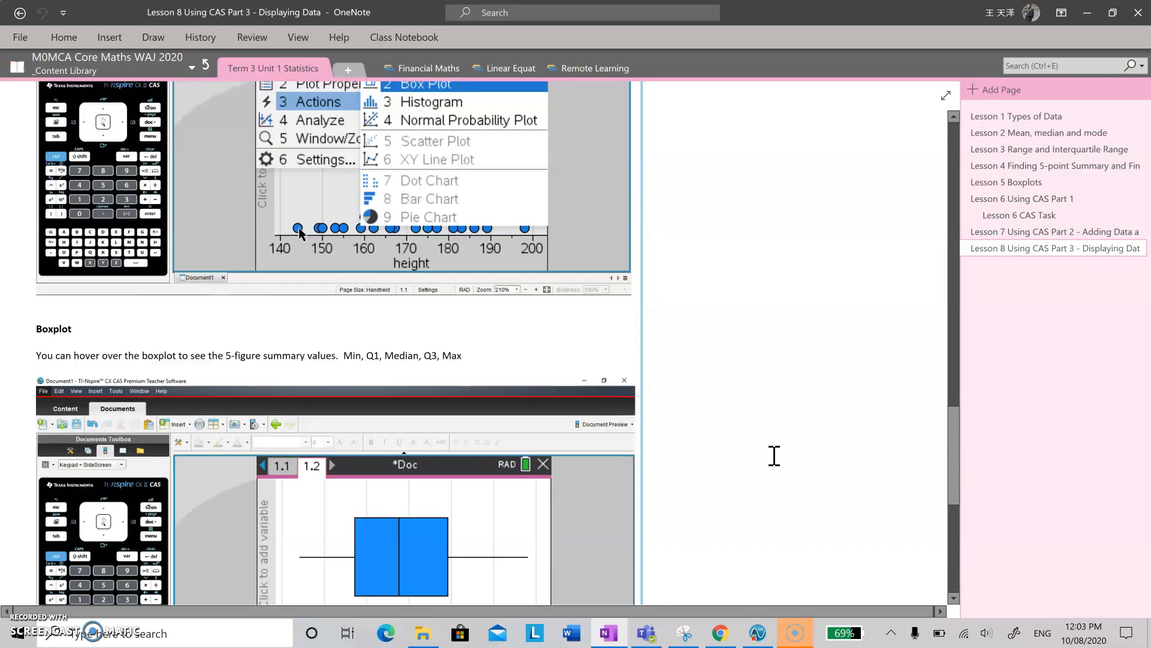
scroll(774, 456, up, 15)
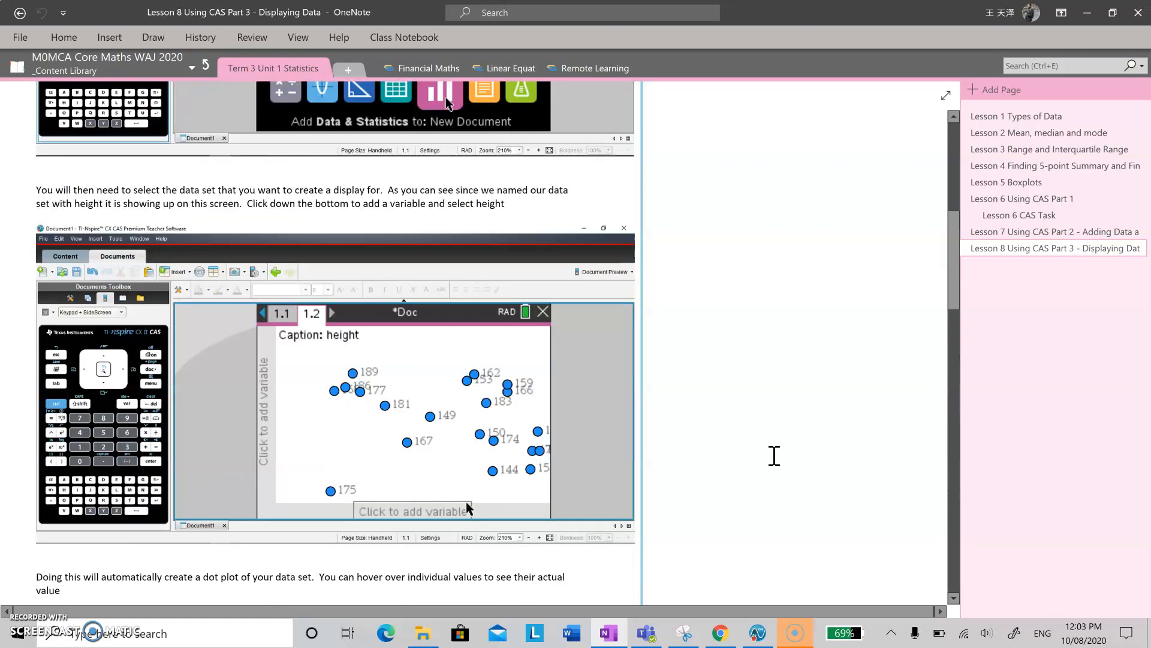